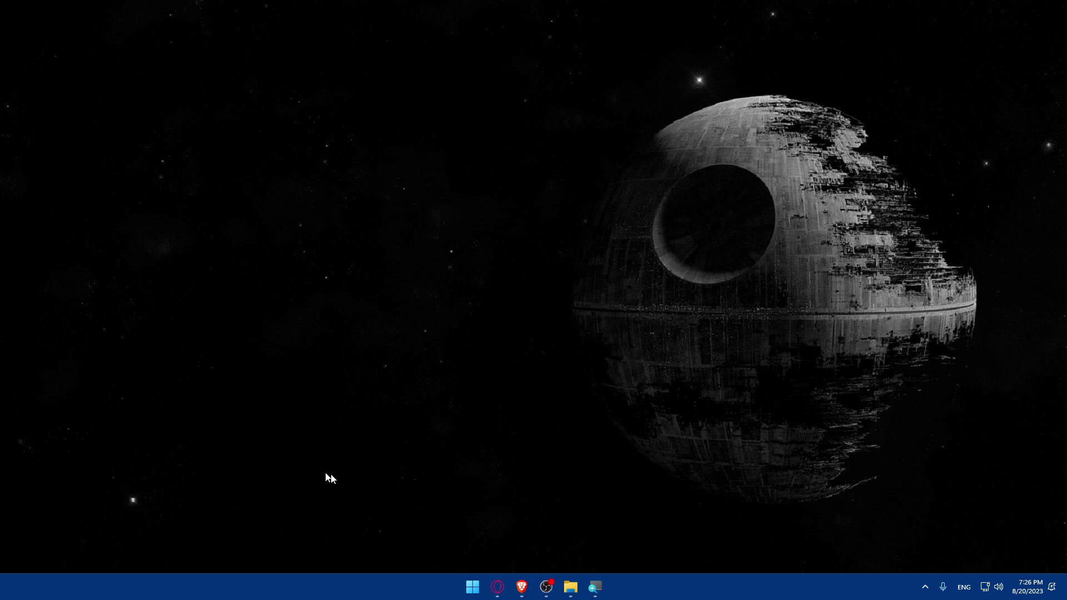
Step: Launch Brave from the Windows taskbar to a blank New Tab page
left_click(522, 587)
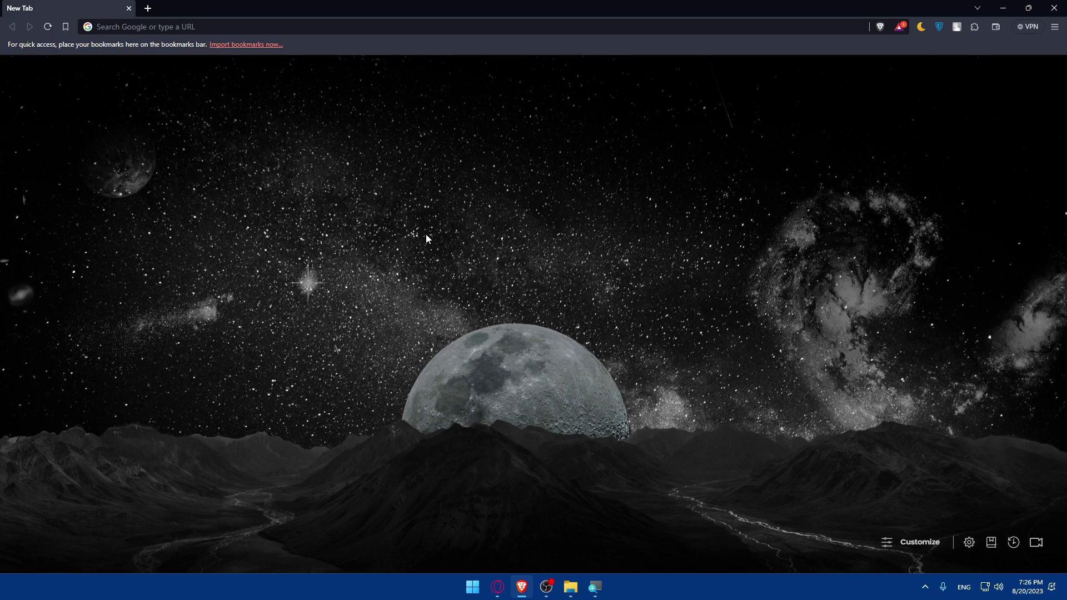
Step: Go to bigcartel.com in Brave
left_click(141, 27)
type("bigcartel.com")
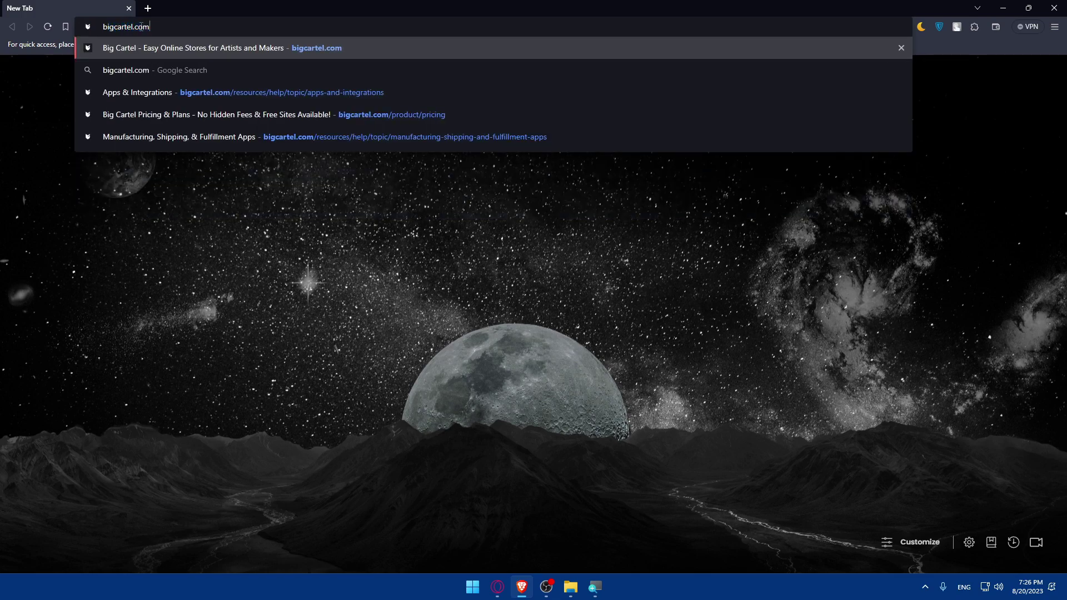
key("Return")
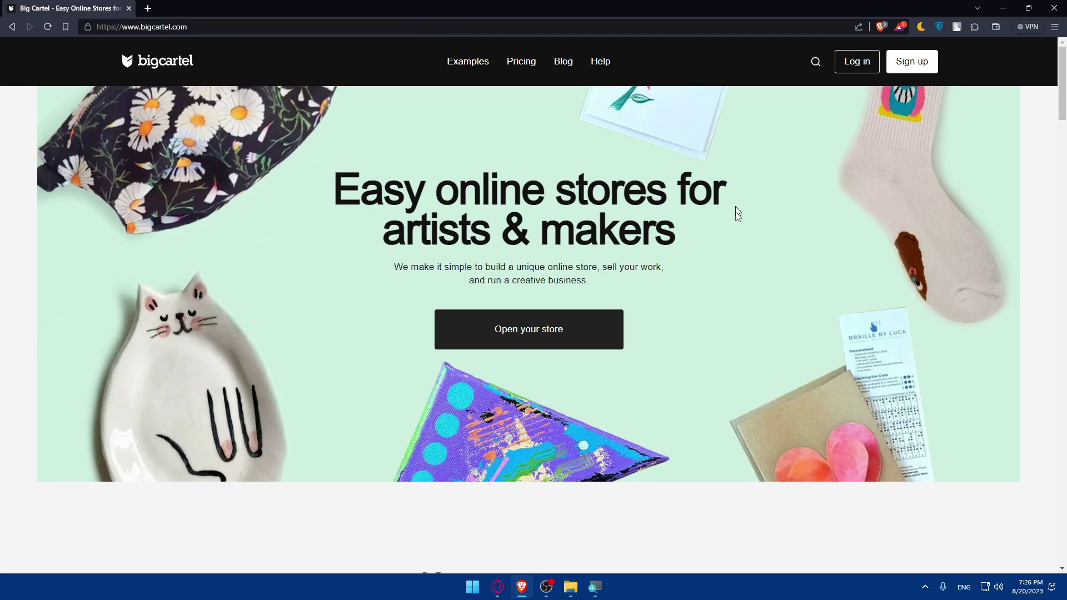
Step: Browse the Big Cartel homepage and Pricing plans, then log in to the store dashboard
scroll(734, 217, "down", 20)
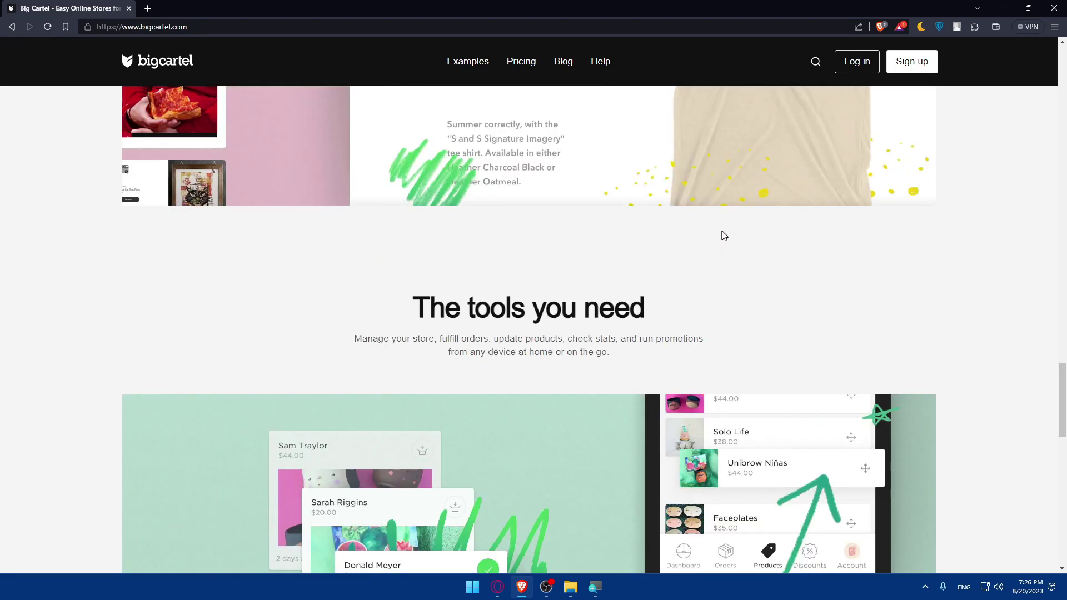
scroll(722, 234, "up", 15)
scroll(716, 225, "up", 8)
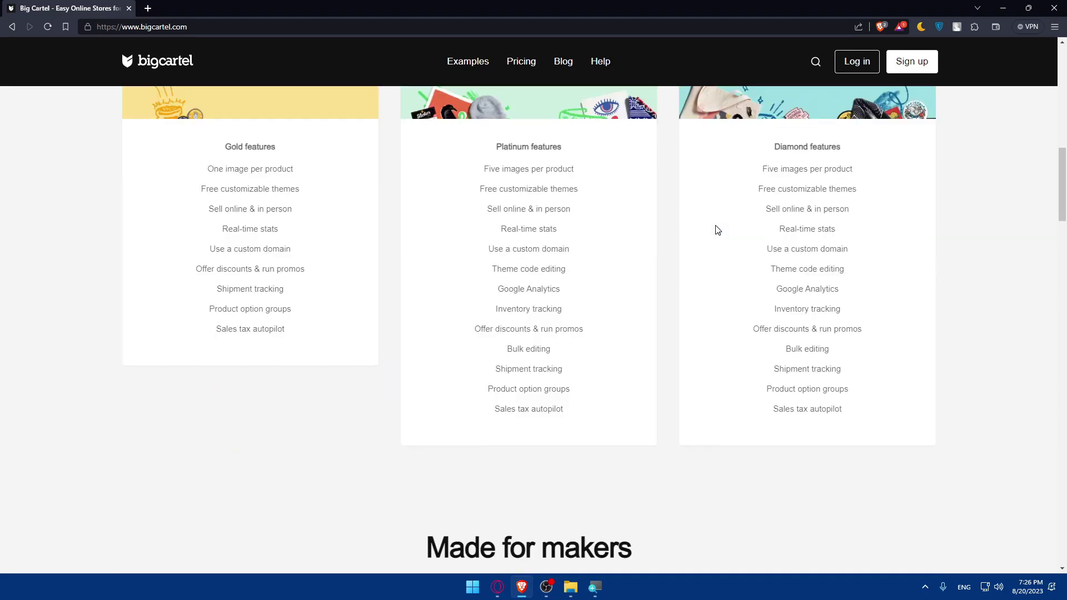
left_click(521, 62)
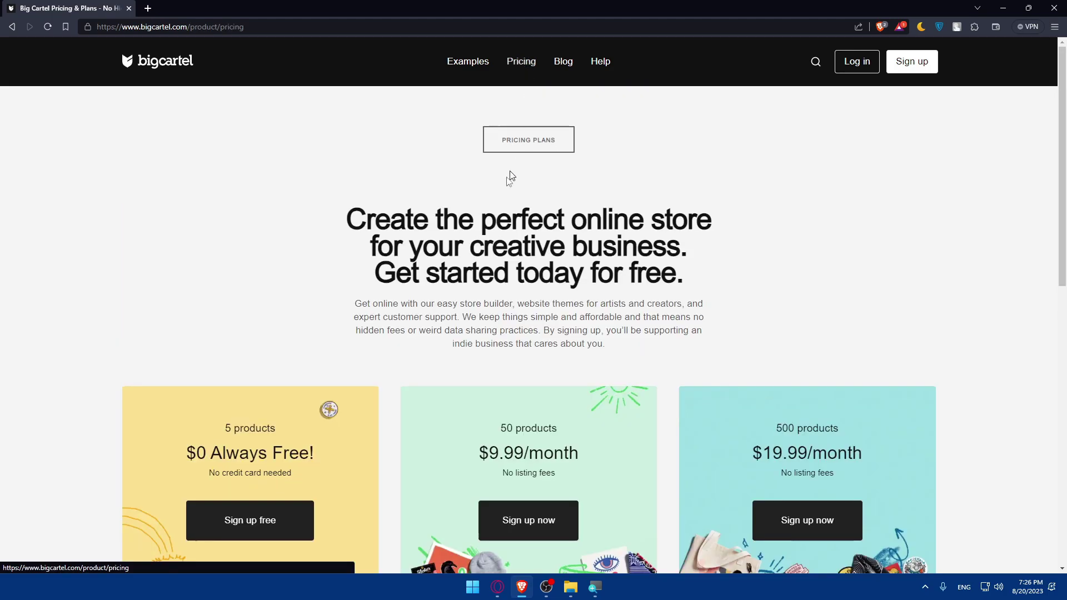
scroll(509, 171, "down", 5)
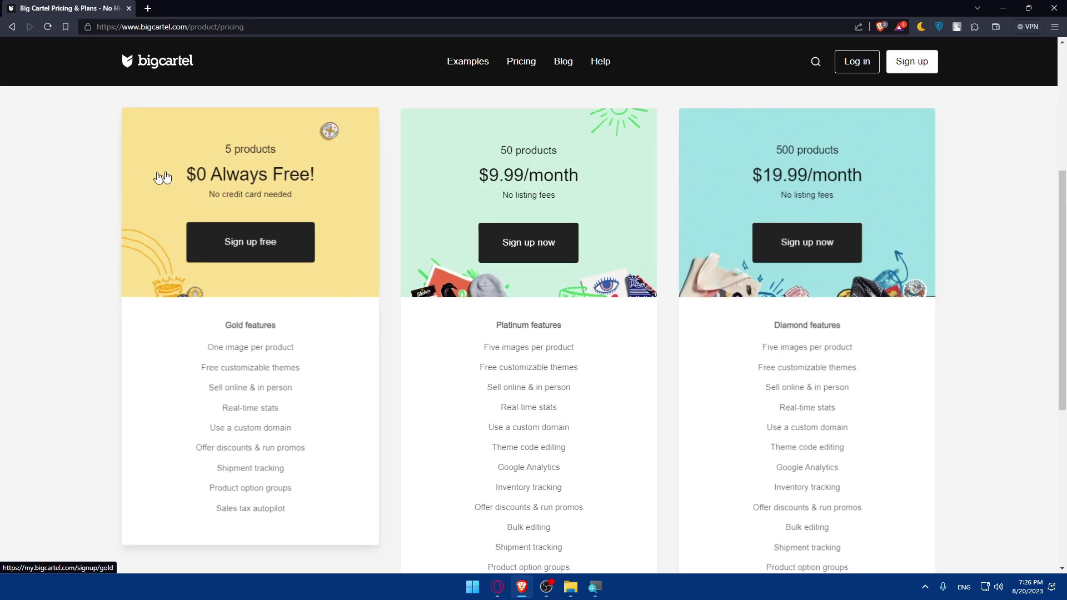
scroll(757, 179, "down", 2)
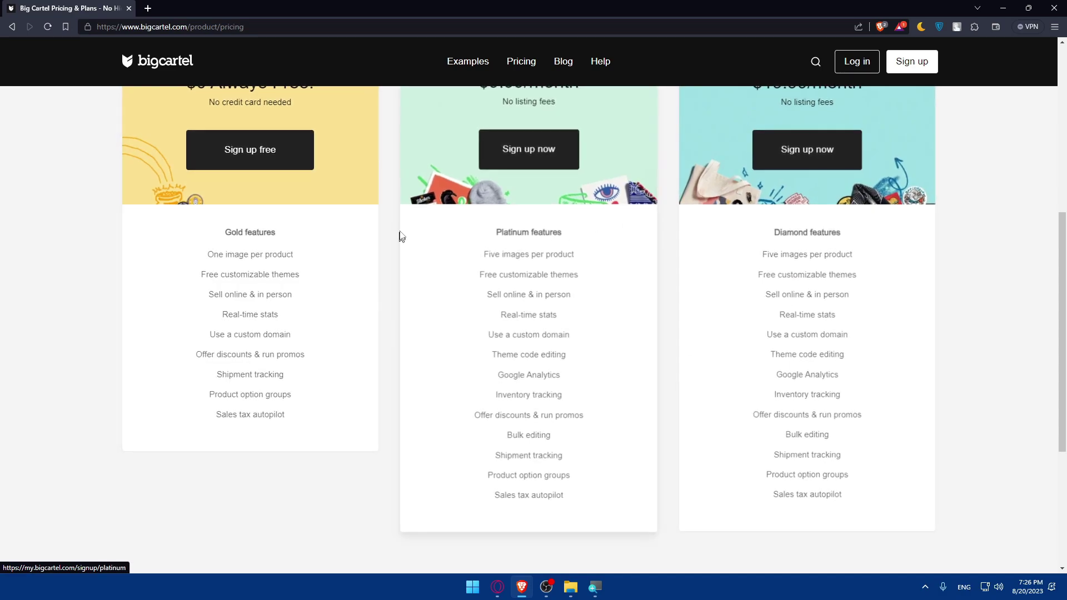
scroll(778, 205, "up", 7)
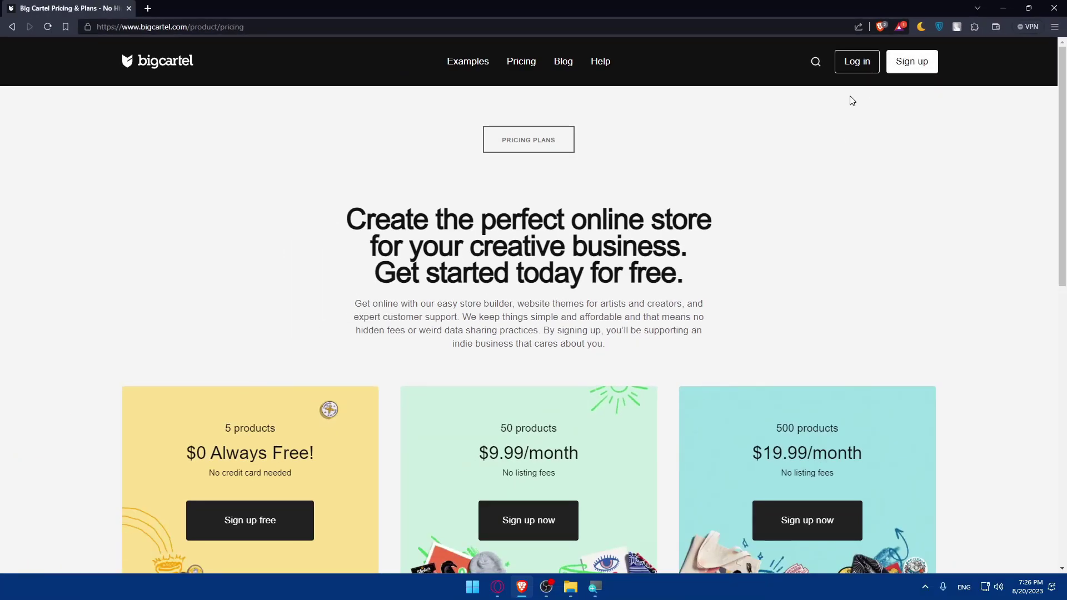
left_click(854, 61)
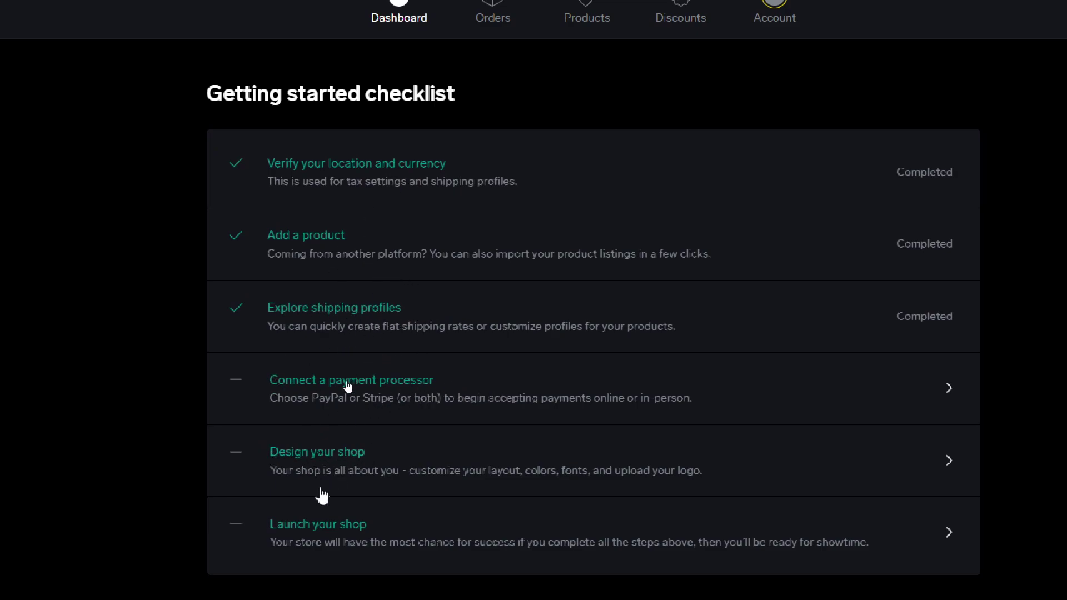
key("super")
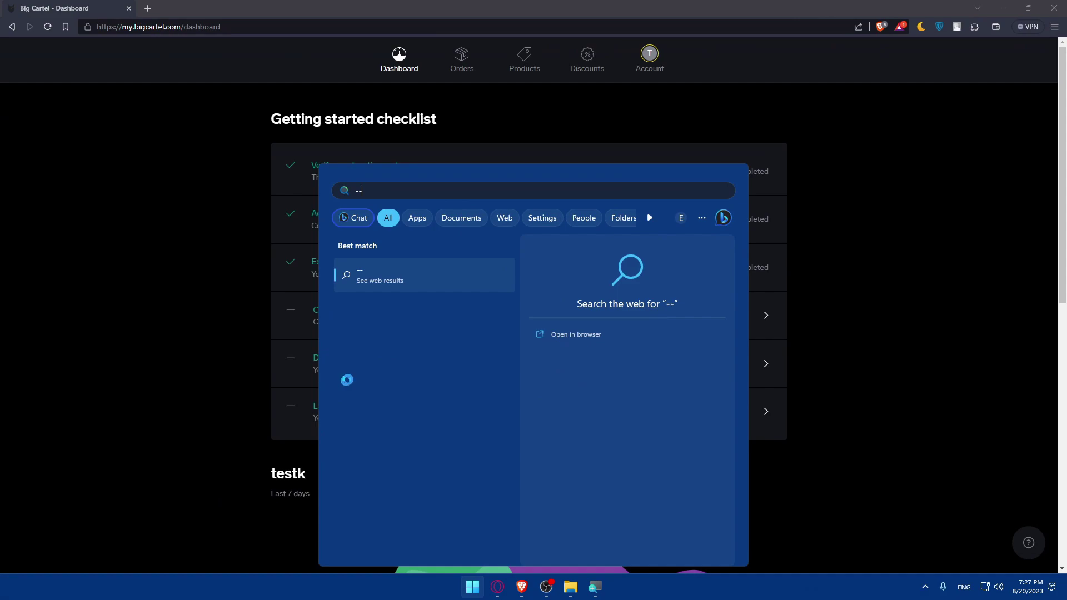
key("Escape")
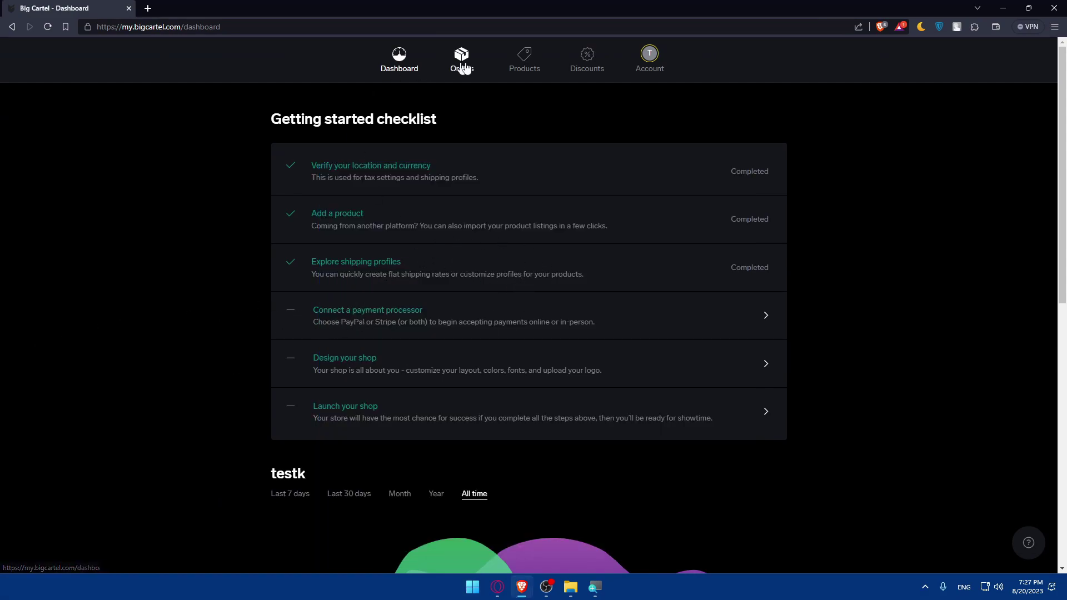
Step: Open the Products list and try dragging test0 ahead of test
left_click(533, 60)
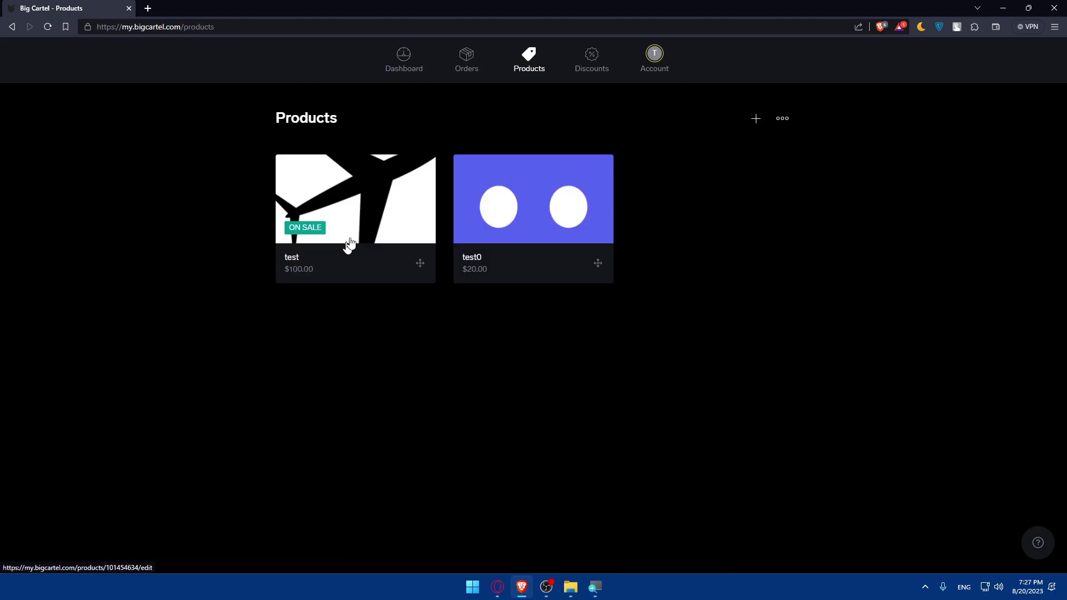
left_click_drag(587, 258, 794, 168)
left_click(784, 118)
left_click(848, 194)
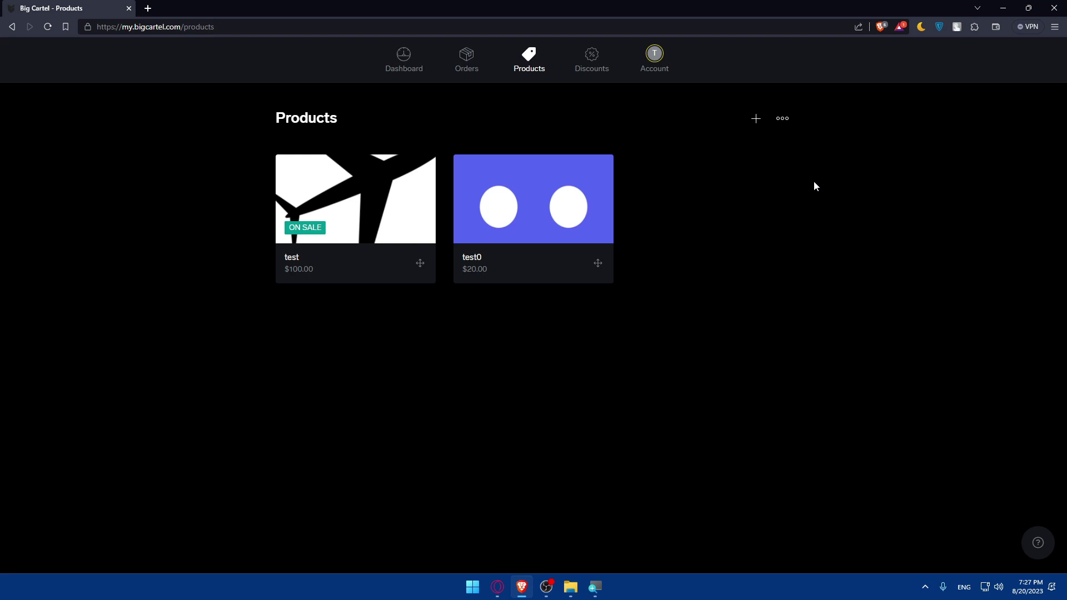
Step: Preview the CSV product import, cancelling the file chooser and closing without importing
left_click(783, 120)
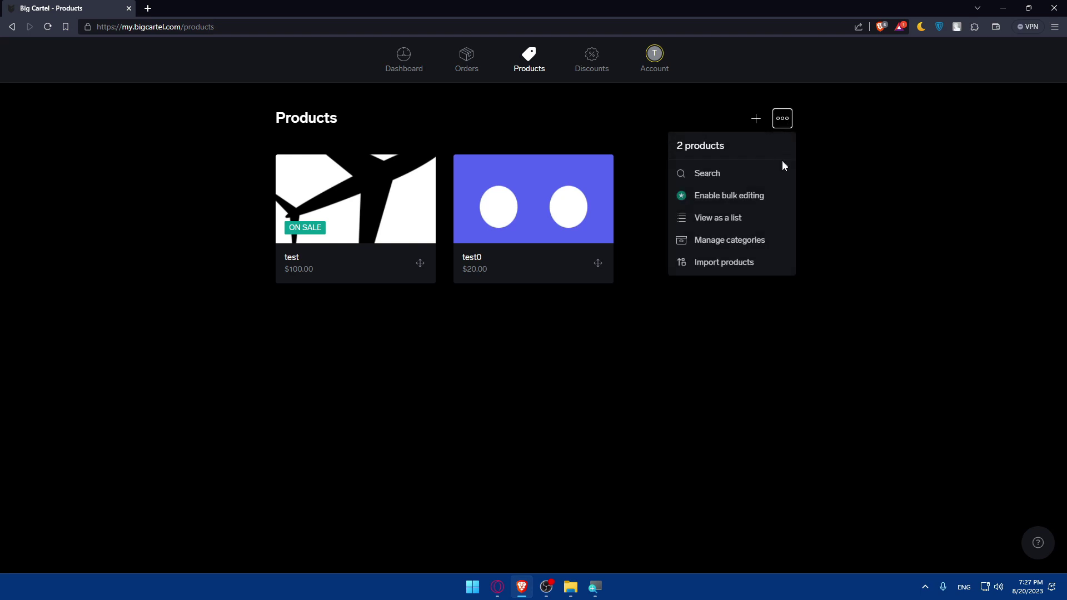
left_click(725, 263)
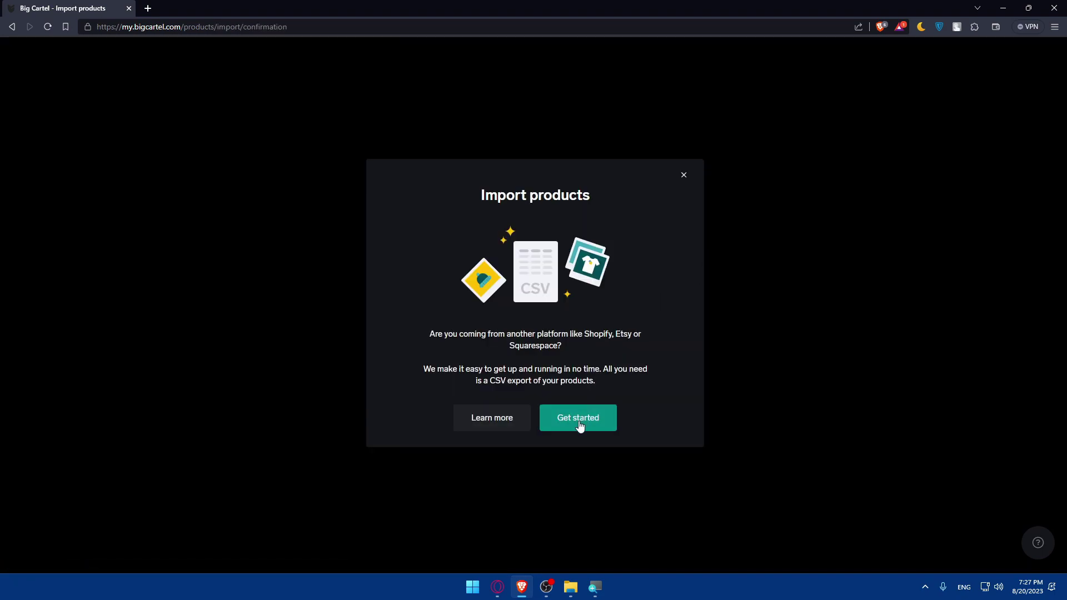
left_click(579, 421)
left_click(695, 196)
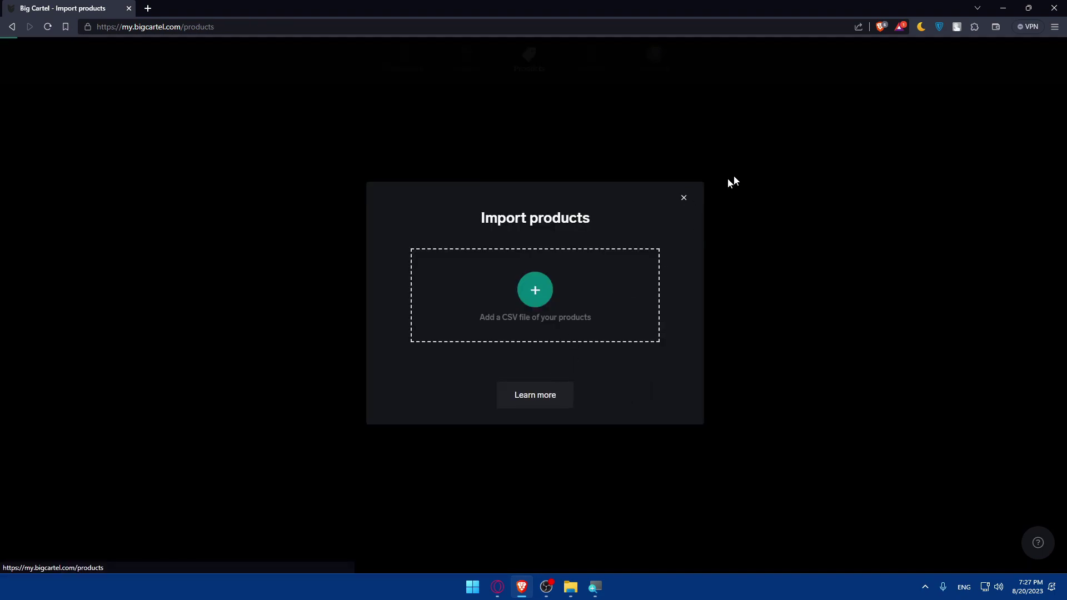
left_click(784, 119)
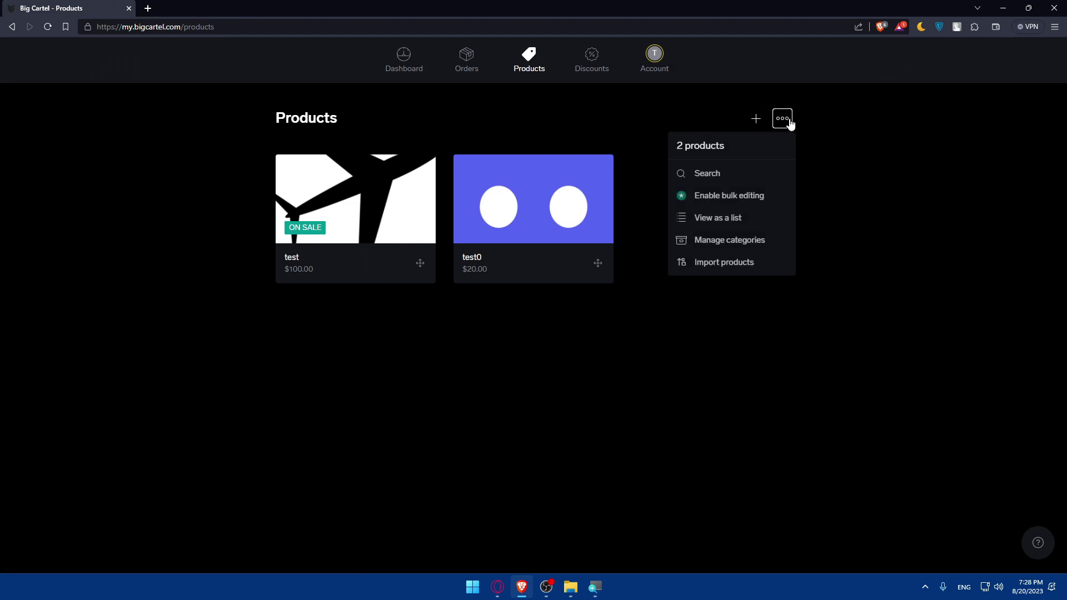
left_click(739, 267)
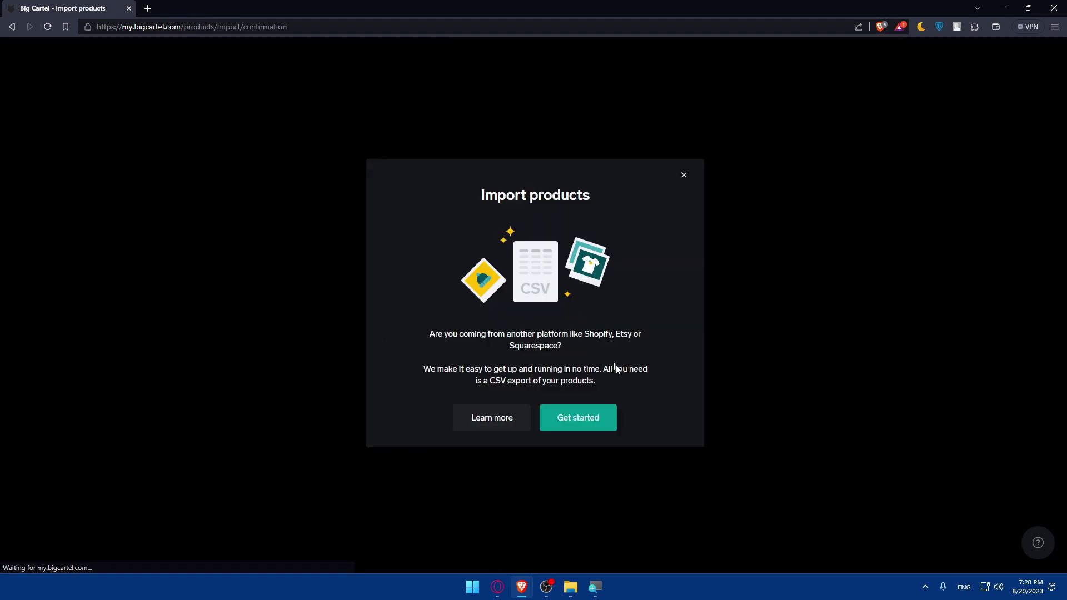
left_click(575, 425)
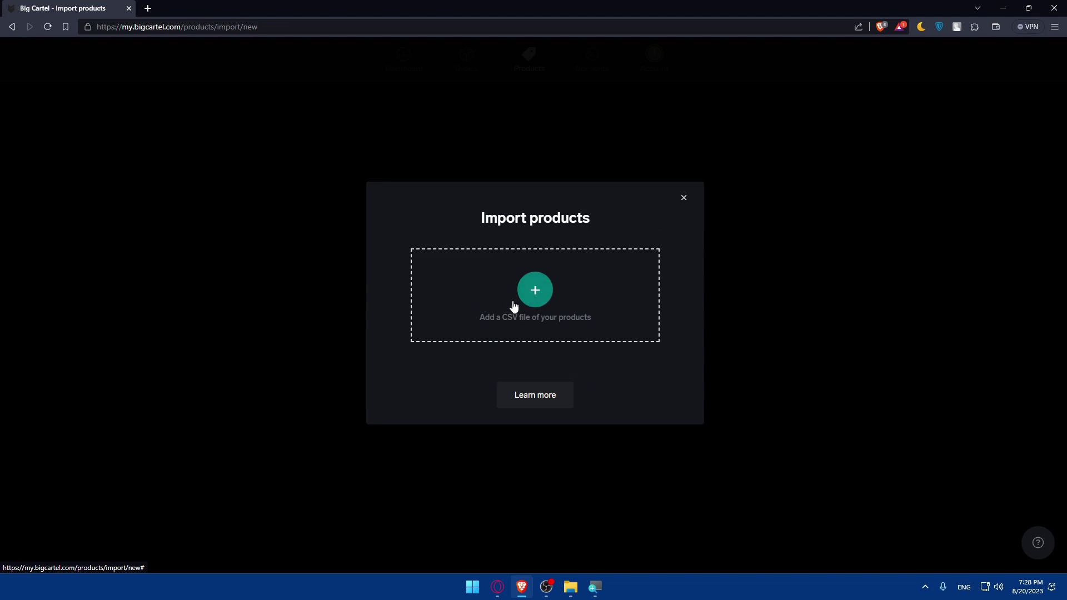
left_click(516, 292)
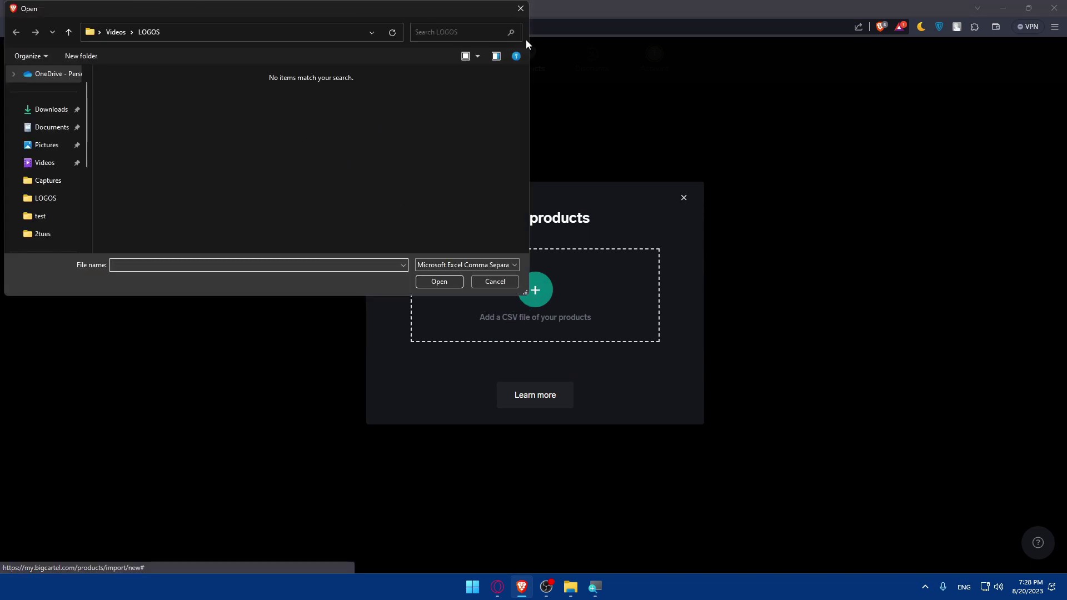
left_click(528, 11)
left_click(684, 198)
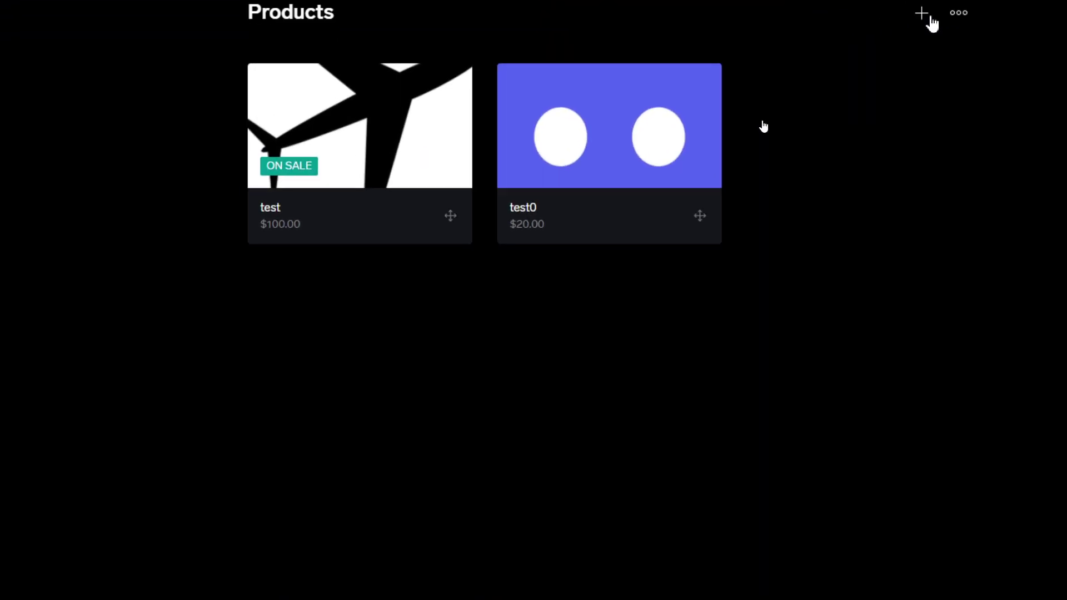
Step: Start a new product and upload Paypal.png from the LOGOS folder as its image
left_click(761, 122)
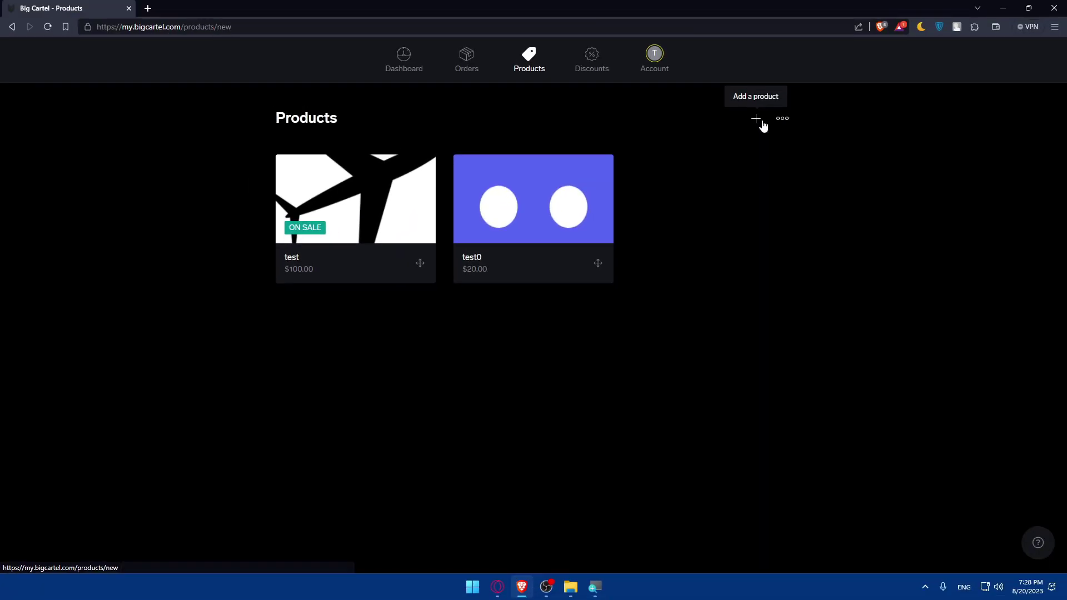
scroll(579, 217, "down", 5)
scroll(579, 224, "up", 5)
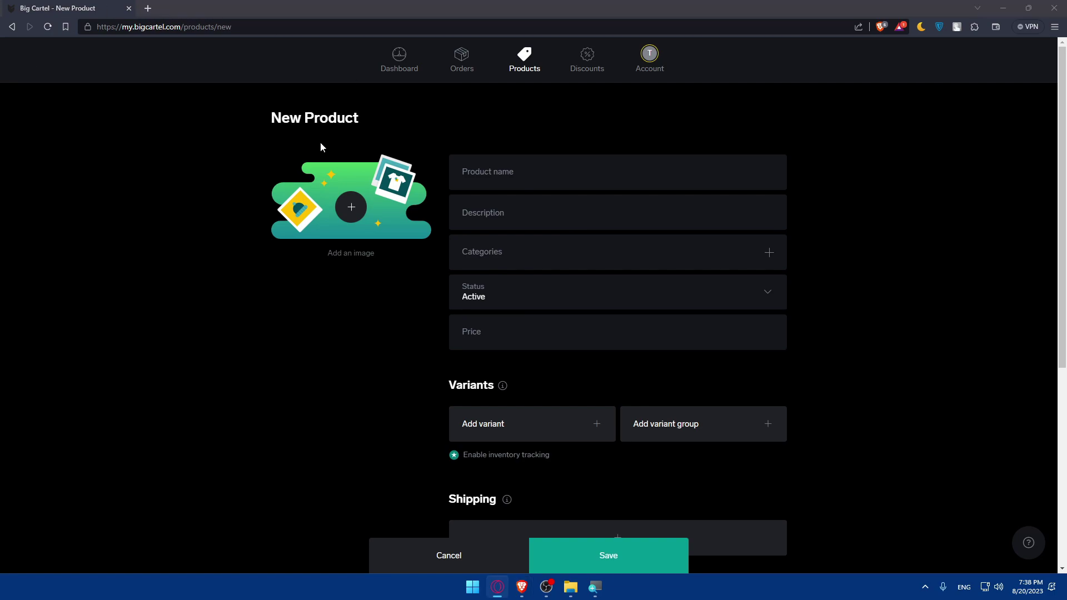
left_click(344, 197)
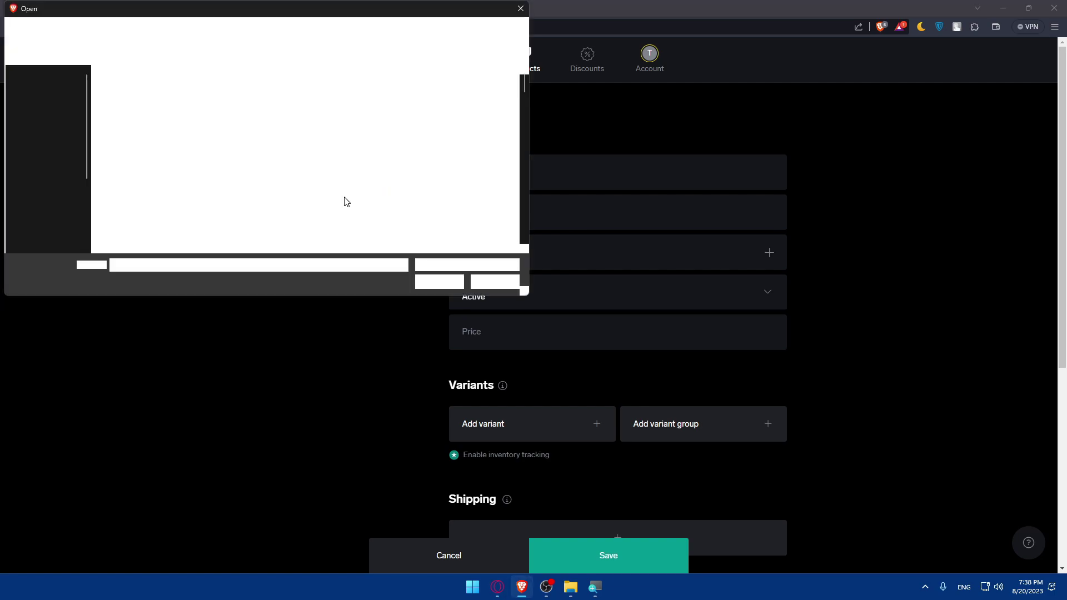
scroll(343, 235, "down", 10)
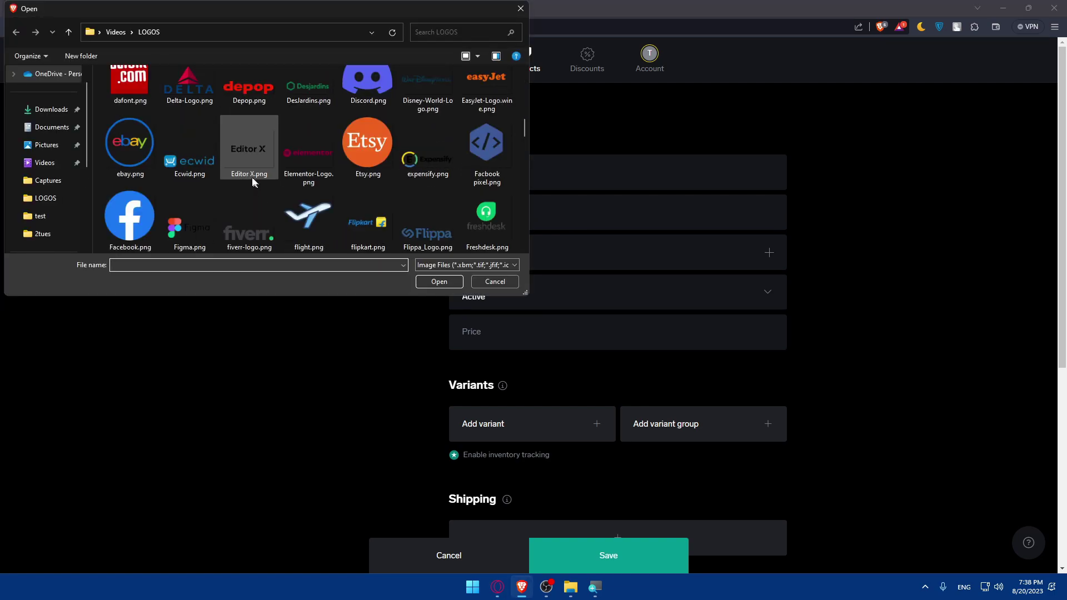
scroll(258, 168, "up", 3)
scroll(258, 166, "down", 3)
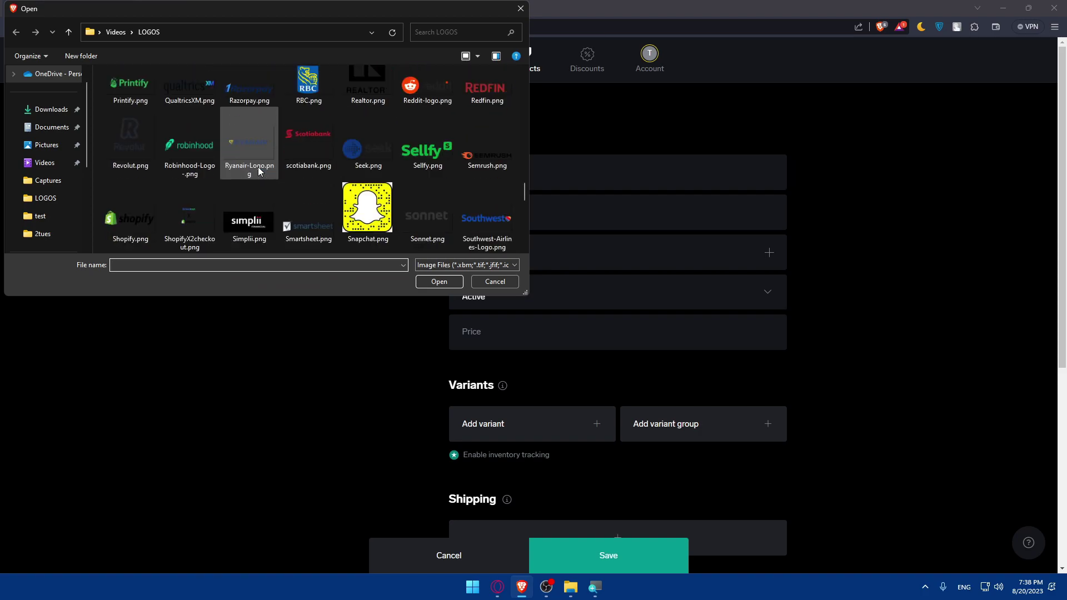
scroll(267, 156, "up", 1)
scroll(275, 139, "up", 1)
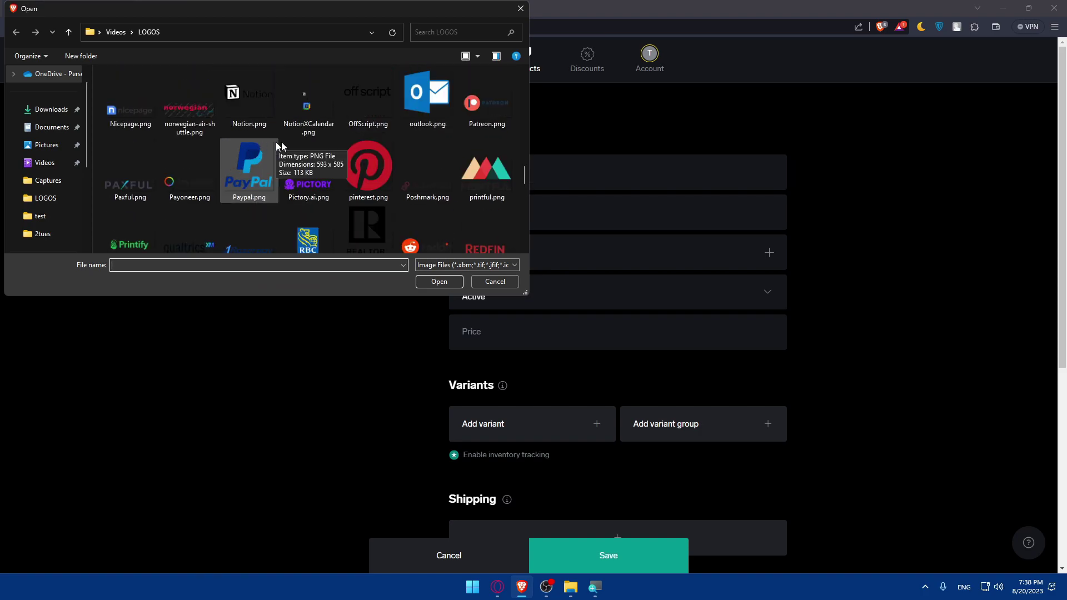
double_click(237, 163)
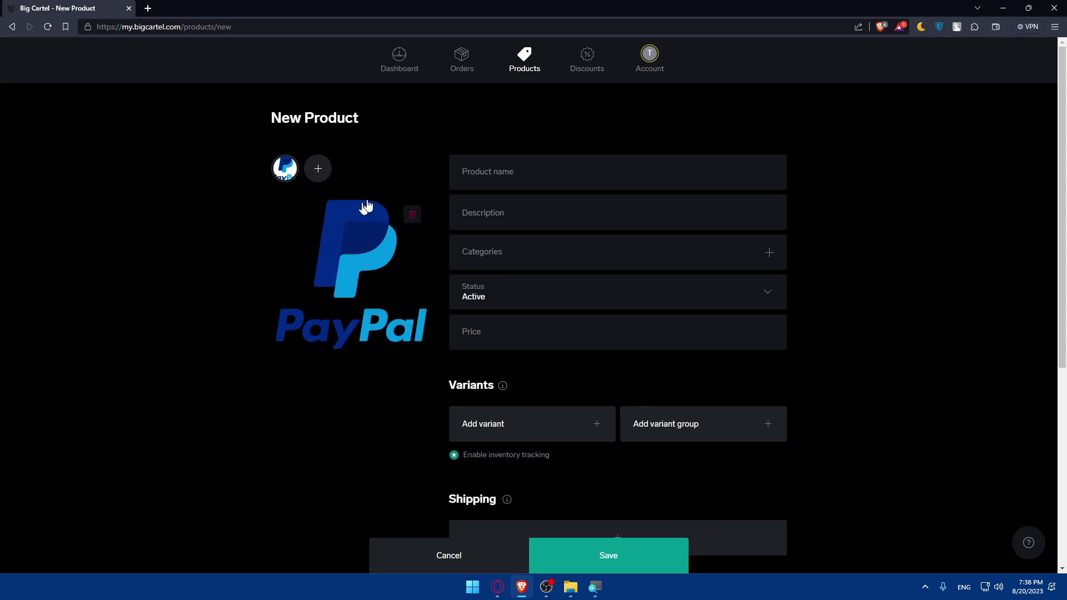
left_click(319, 169)
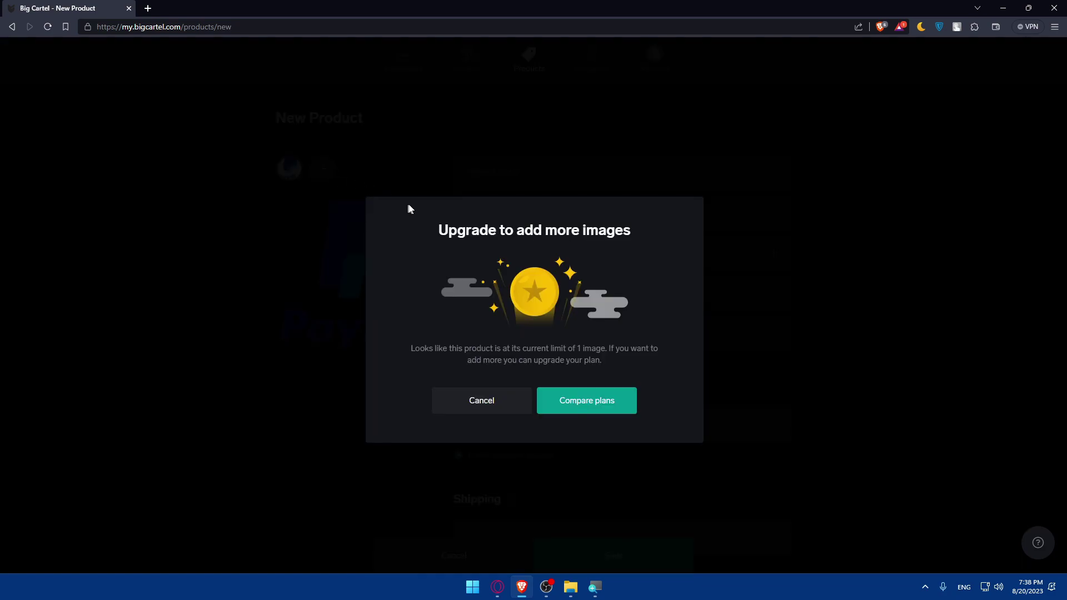
left_click_drag(439, 230, 647, 253)
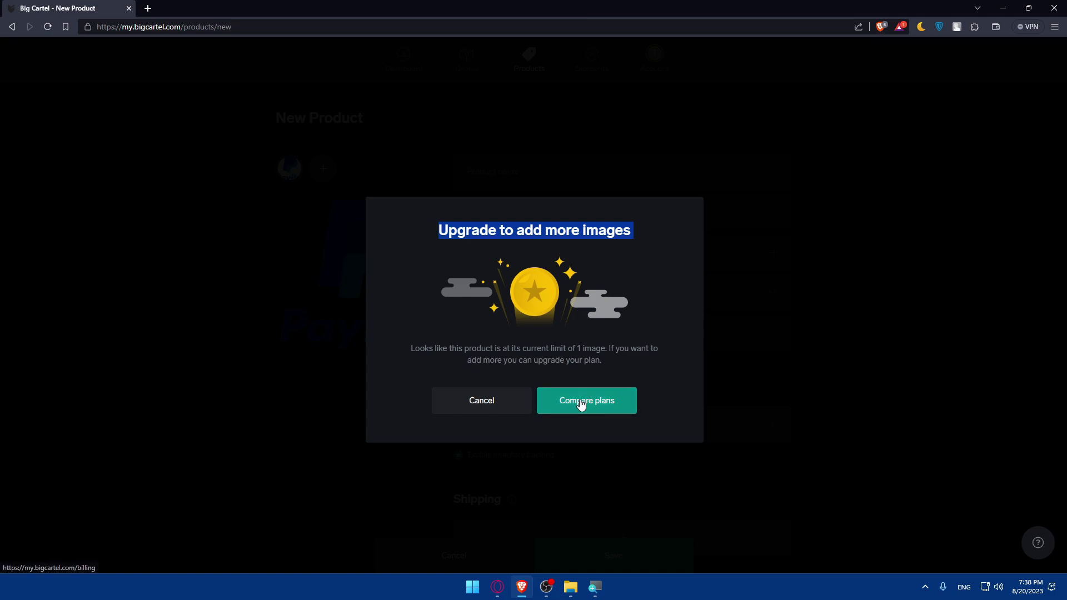
left_click(497, 402)
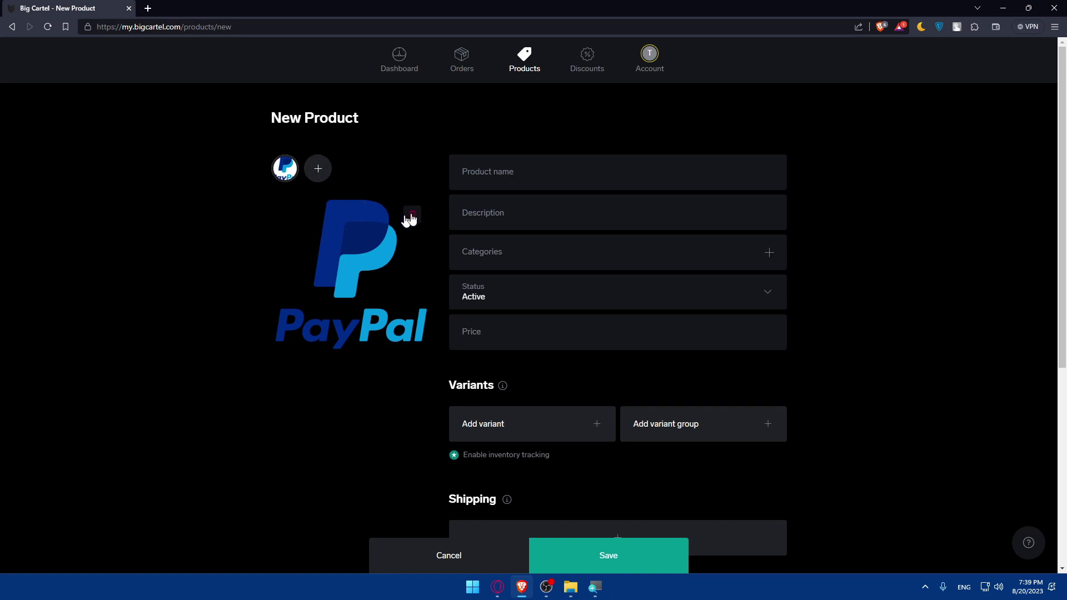
Step: Enter 'paypal icon' as the product name
left_click(491, 180)
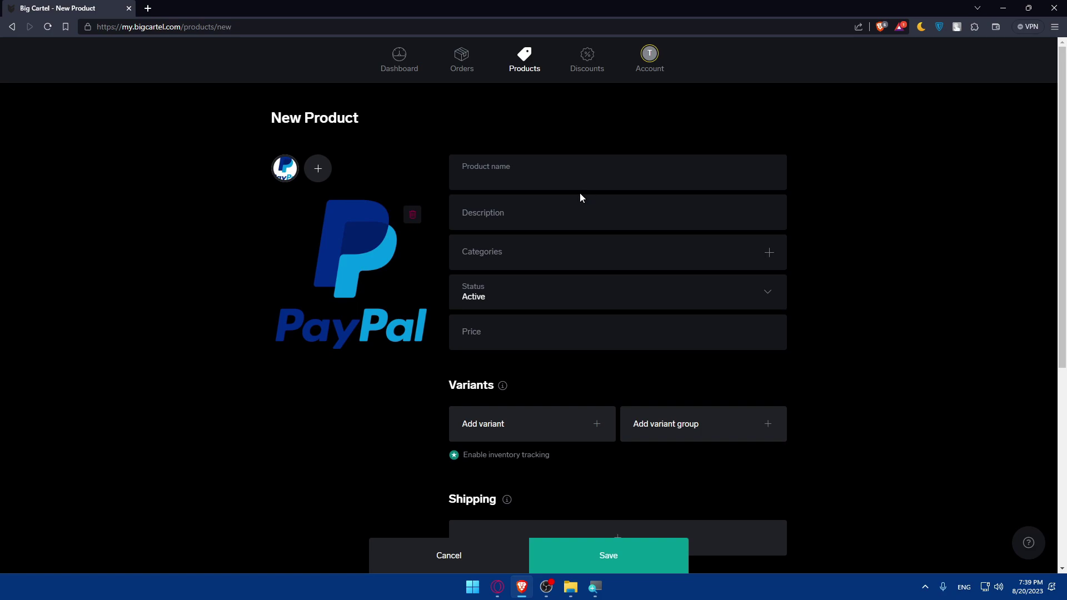
type("pay")
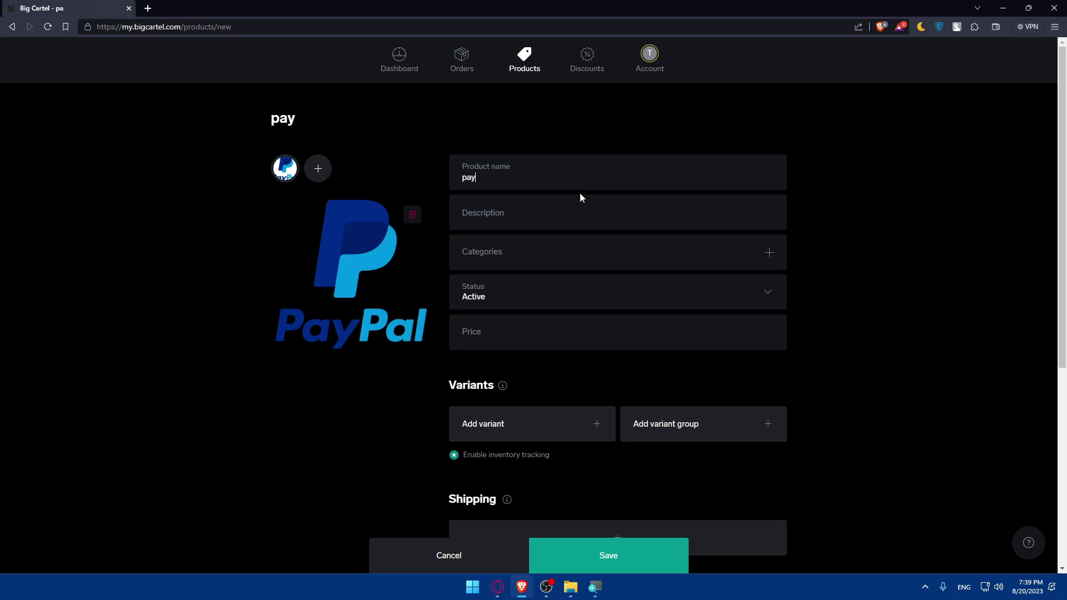
type("pal icon")
left_click(543, 217)
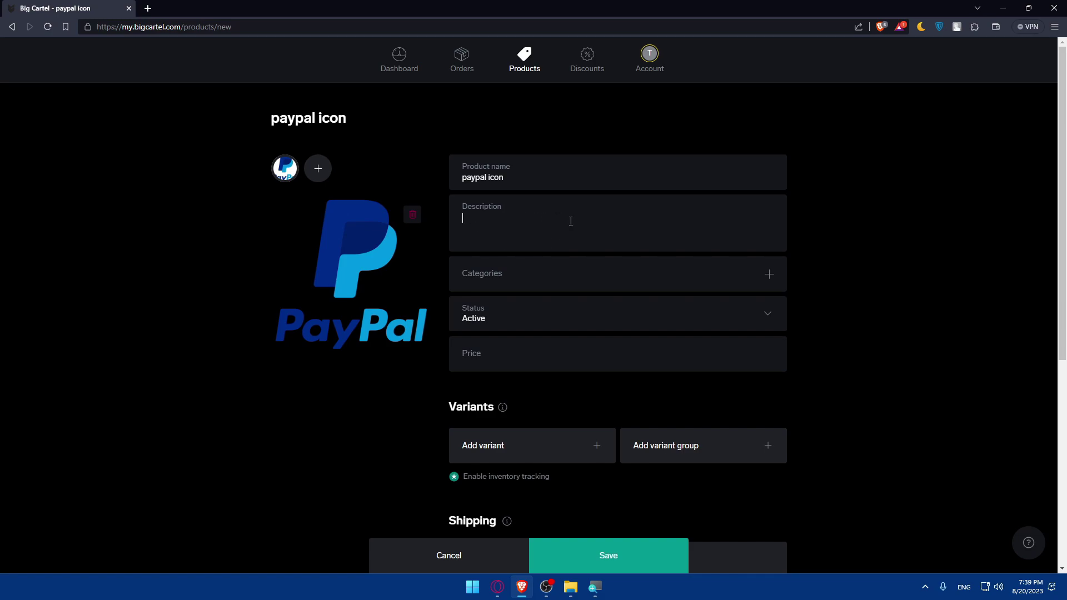
left_click(151, 12)
Step: Go to chat.openai.com and request a sales description for a digital icon product
type("chat.")
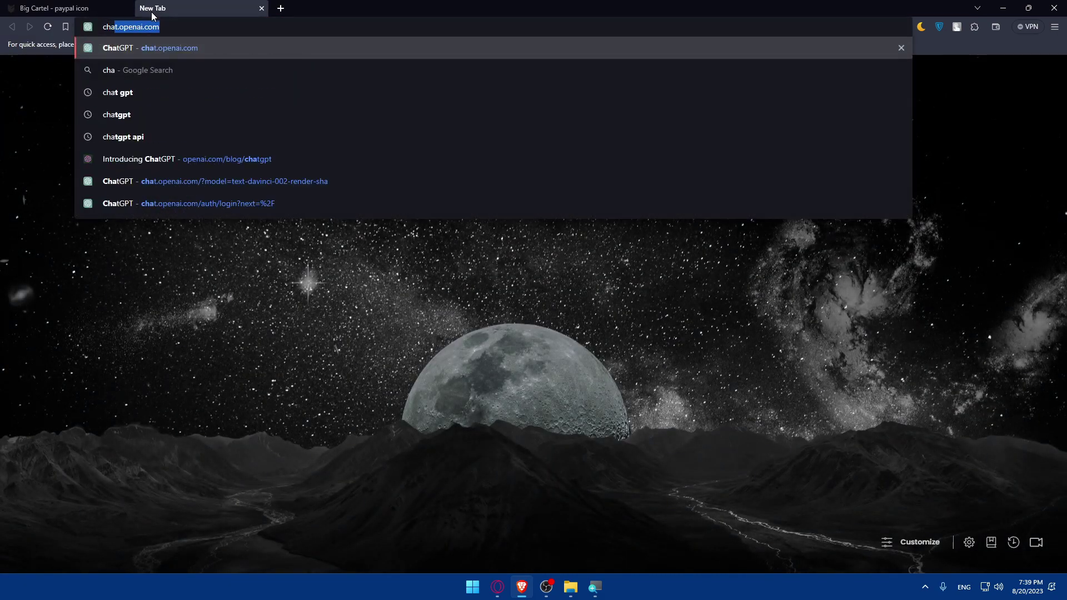
type("o")
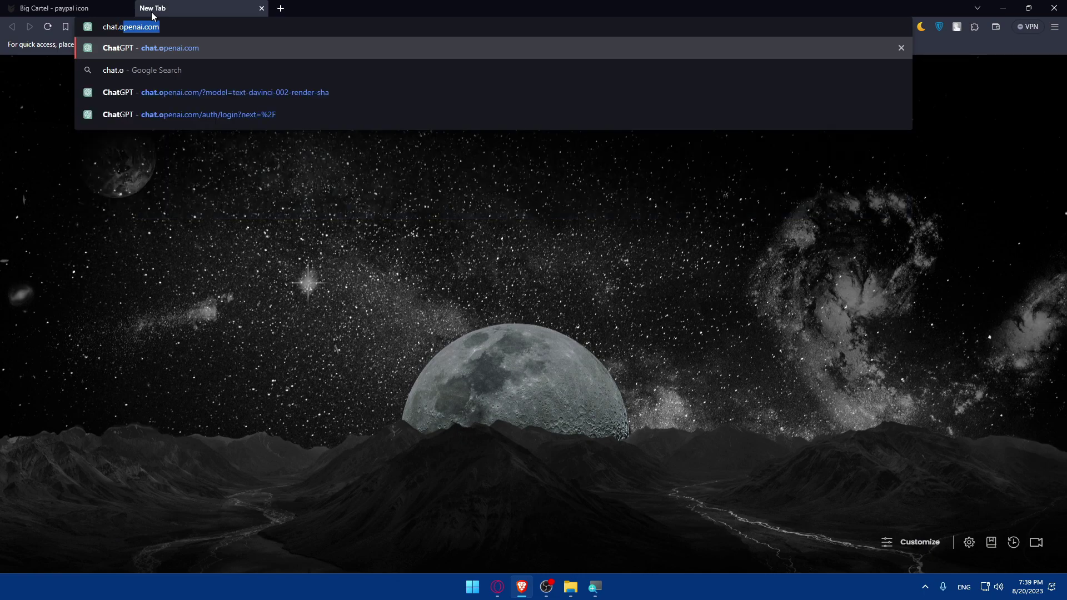
type("penai.")
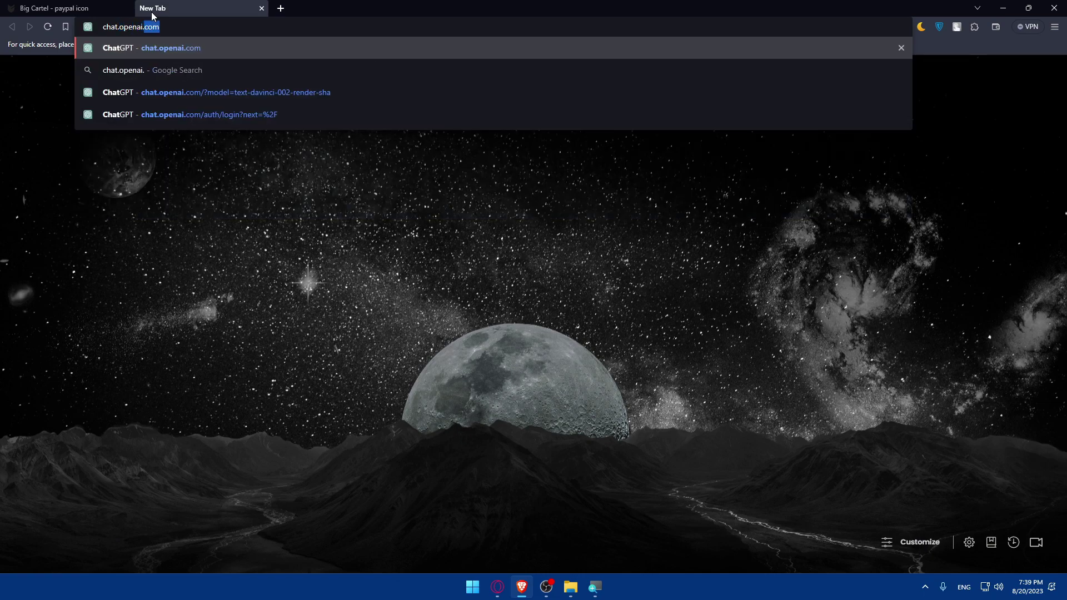
key("Return")
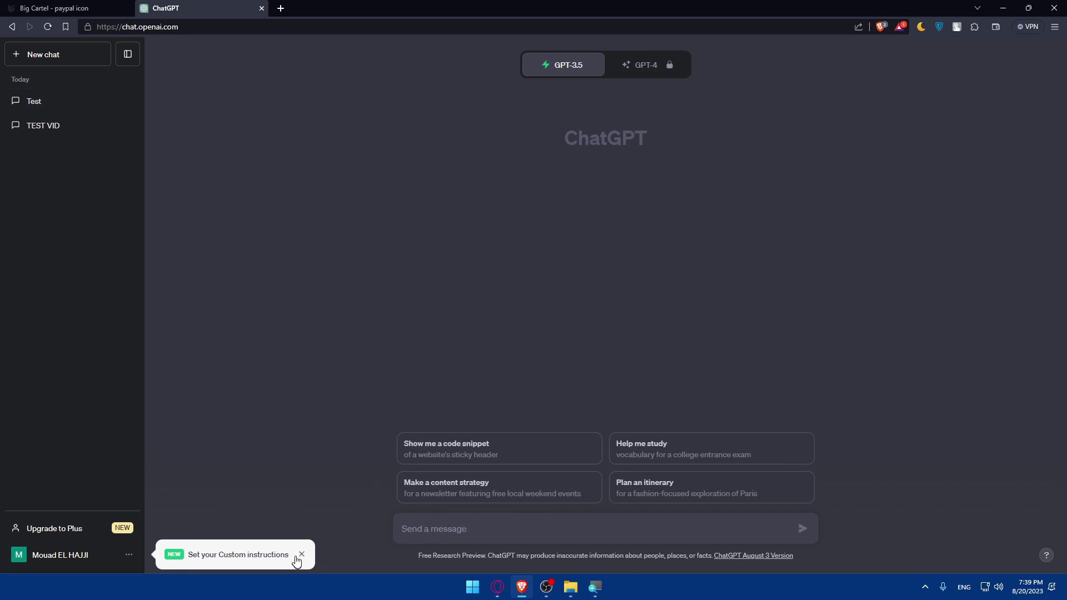
left_click(302, 555)
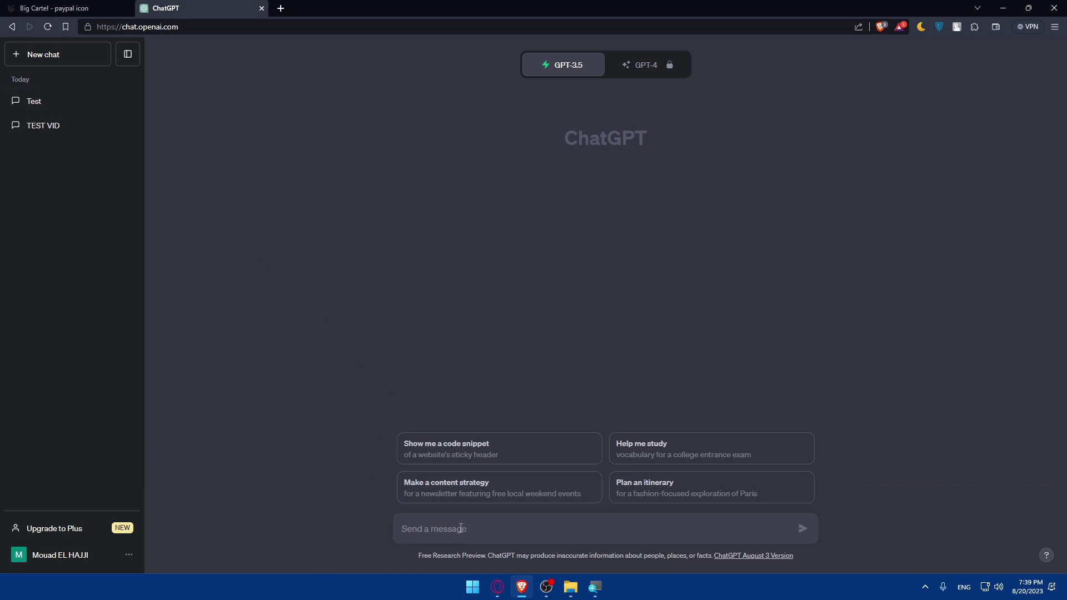
type("write a desc")
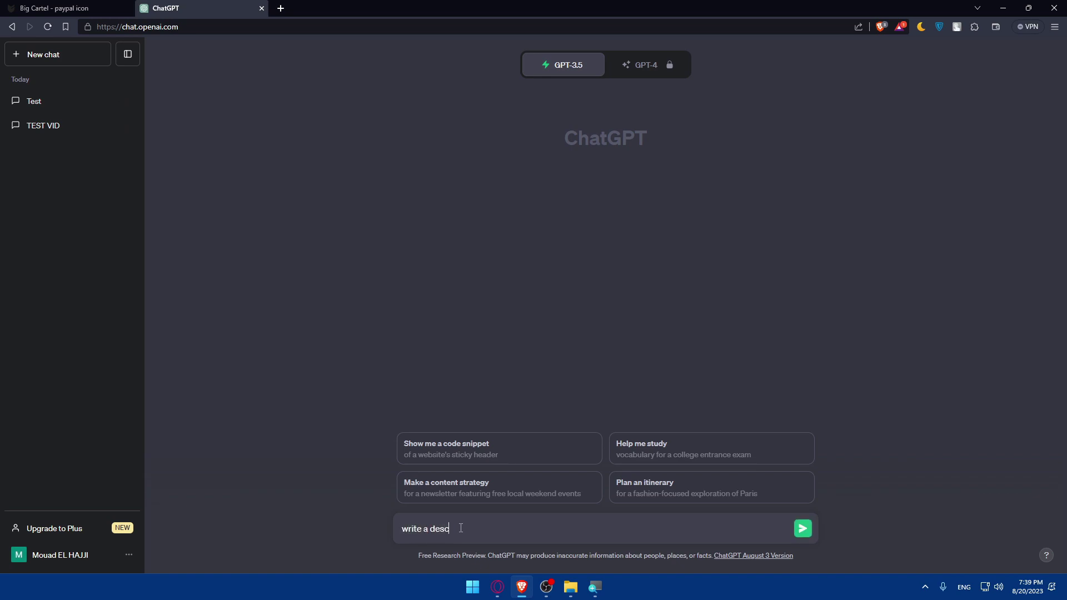
type("ription for my digital icon produ")
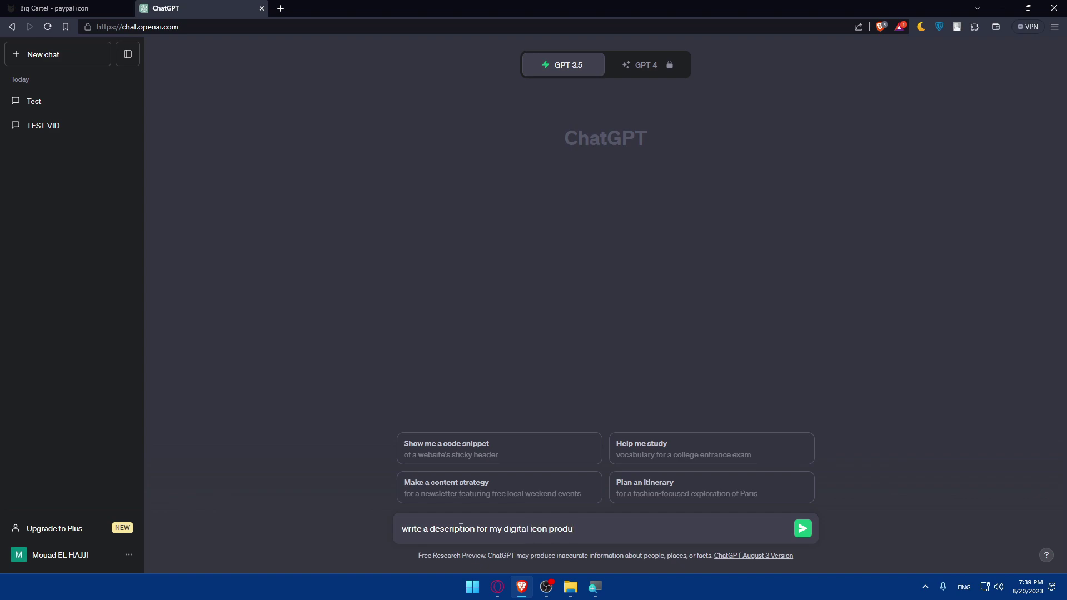
type("ct to sale")
key("Return")
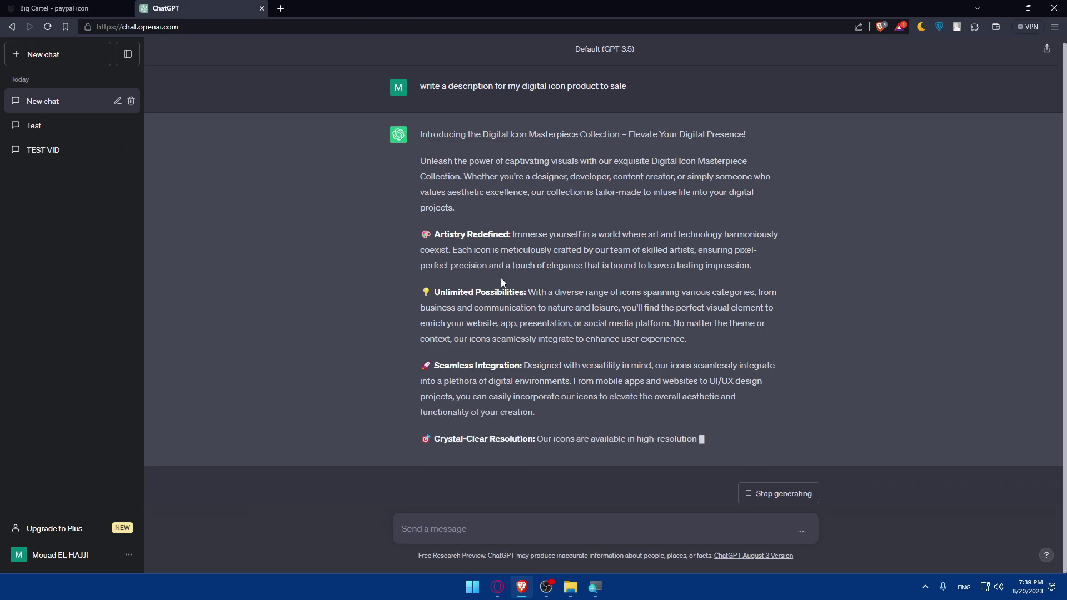
Step: Ask ChatGPT to make the description shorter and select the shortened text
scroll(489, 244, "up", 3)
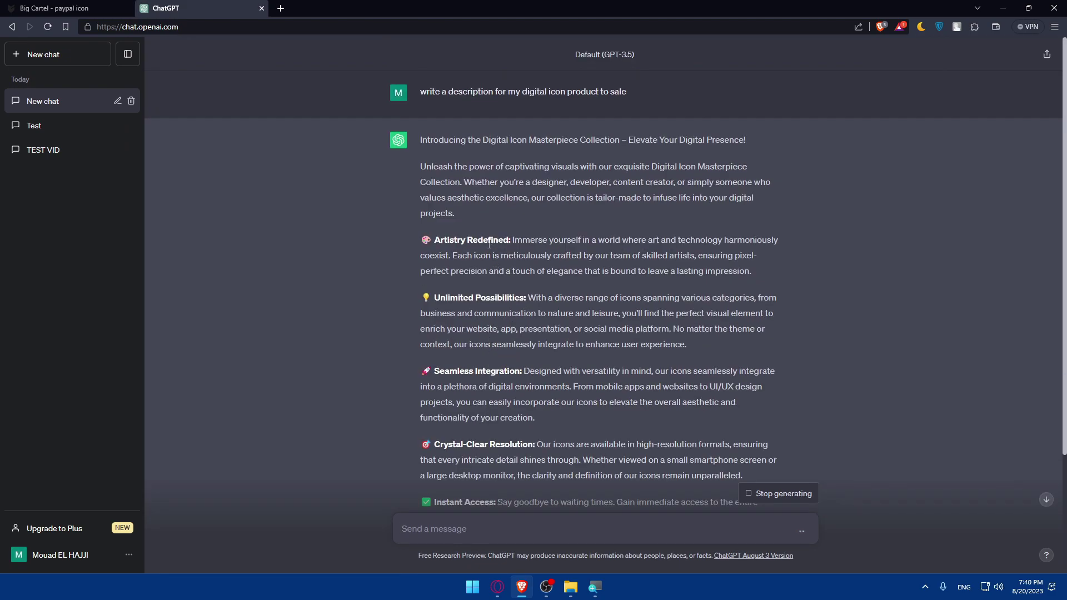
scroll(490, 245, "down", 5)
type("make it shorter")
key("Return")
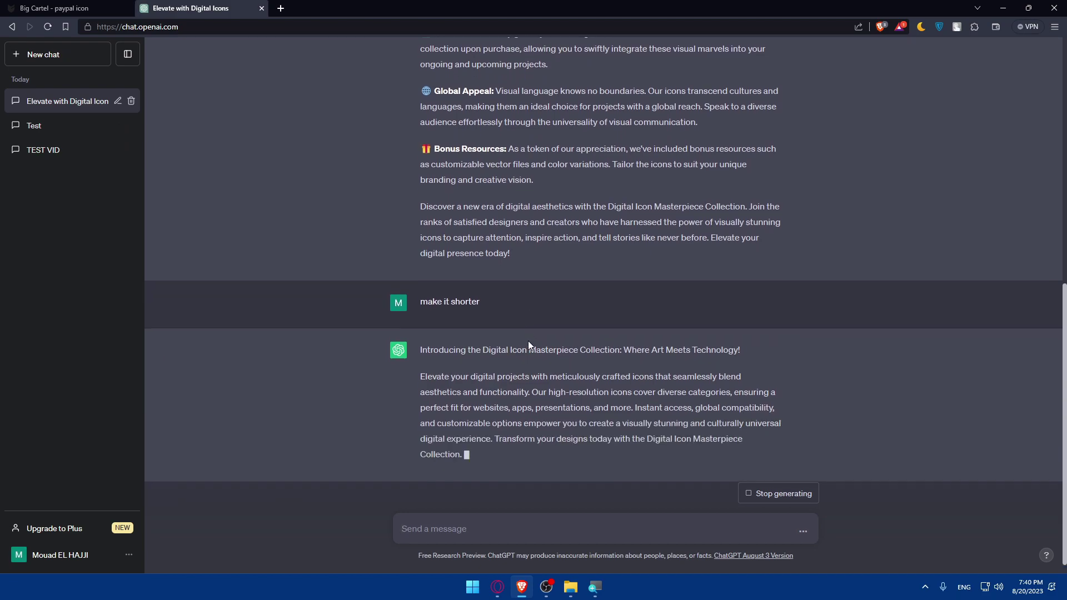
left_click_drag(419, 361, 481, 459)
left_click_drag(491, 380, 510, 423)
left_click(458, 432)
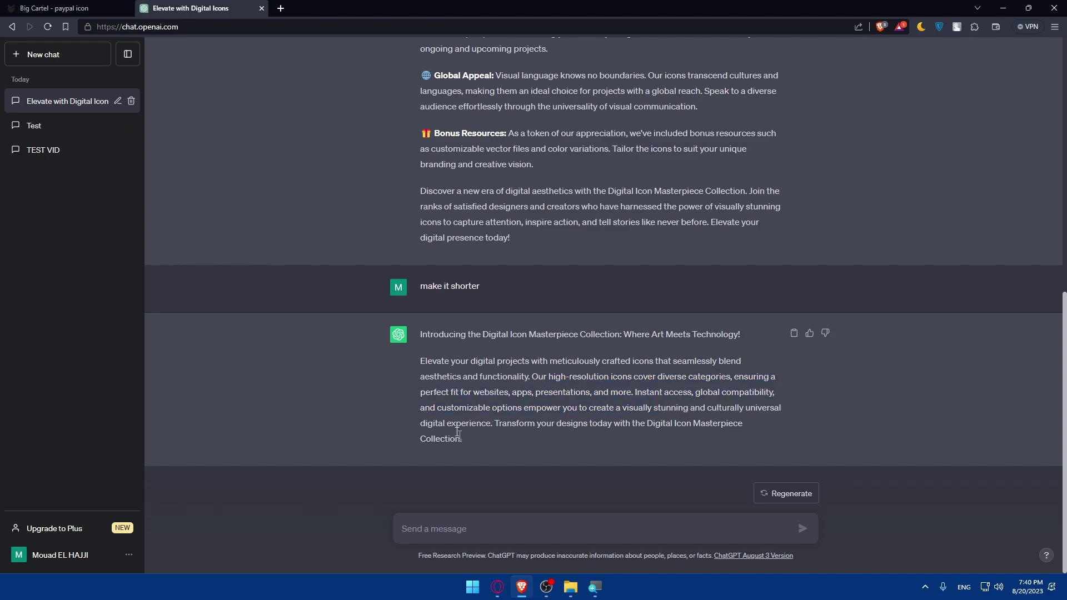
Step: Delete the ChatGPT conversation and close its tab
left_click(131, 101)
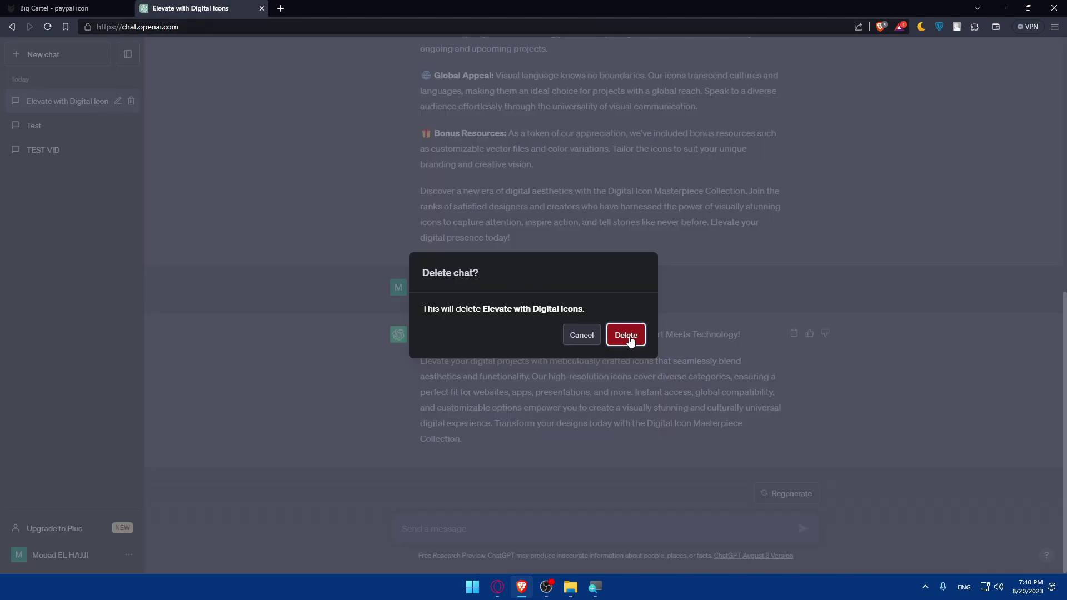
left_click(626, 335)
middle_click(169, 11)
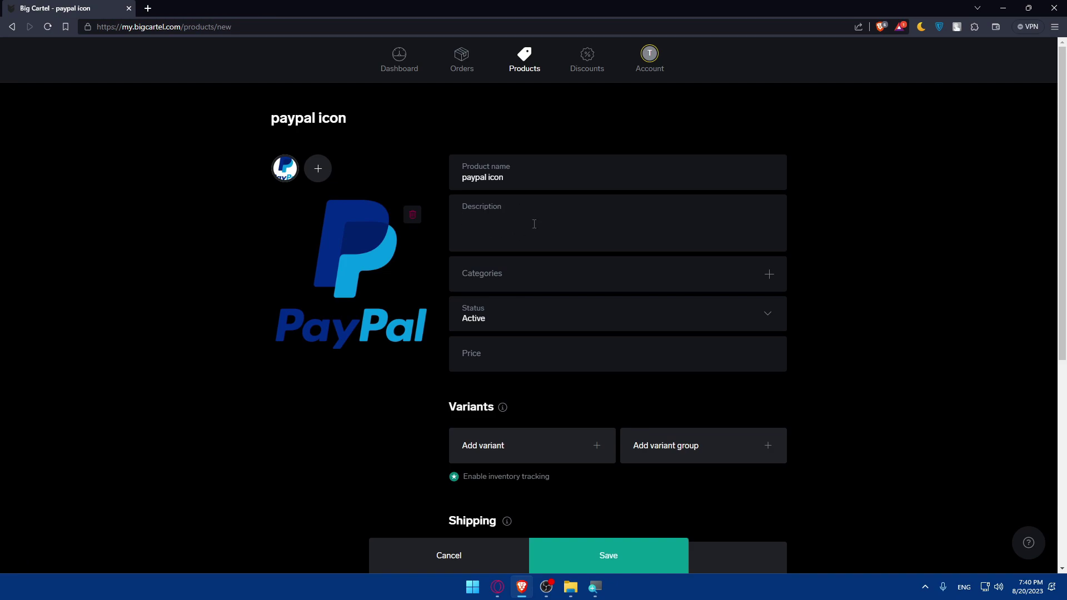
Step: Type the description 'a hand made product (digital product)'
type("a hank")
type(" made product from")
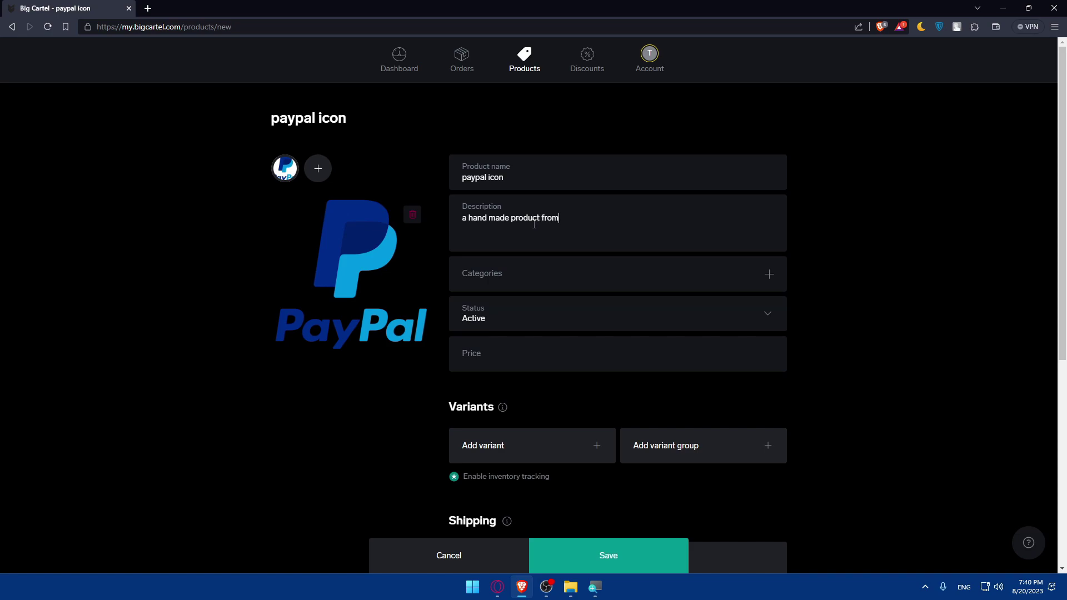
key("BackSpace")
key("BackSpace")
key("BackSpace")
type("(digital product")
Step: Capitalise it to 'A hand made product (digital product)' and open the Categories choices
triple_click(574, 214)
left_click_drag(584, 221, 452, 226)
left_click(670, 217)
left_click_drag(670, 217, 468, 223)
left_click(467, 219)
type("A")
key("BackSpace")
key("Delete")
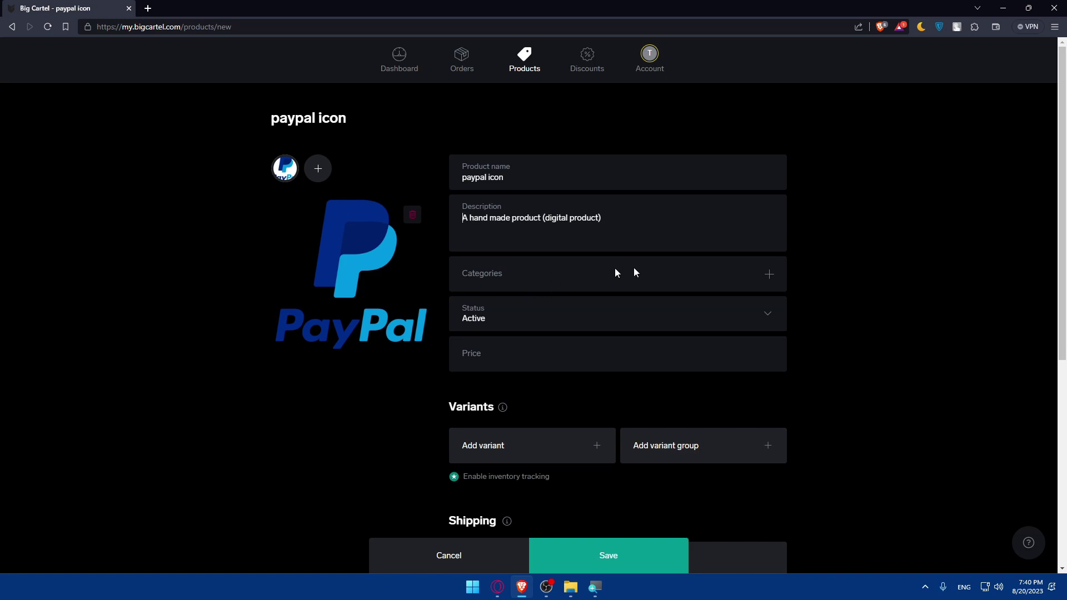
left_click(765, 278)
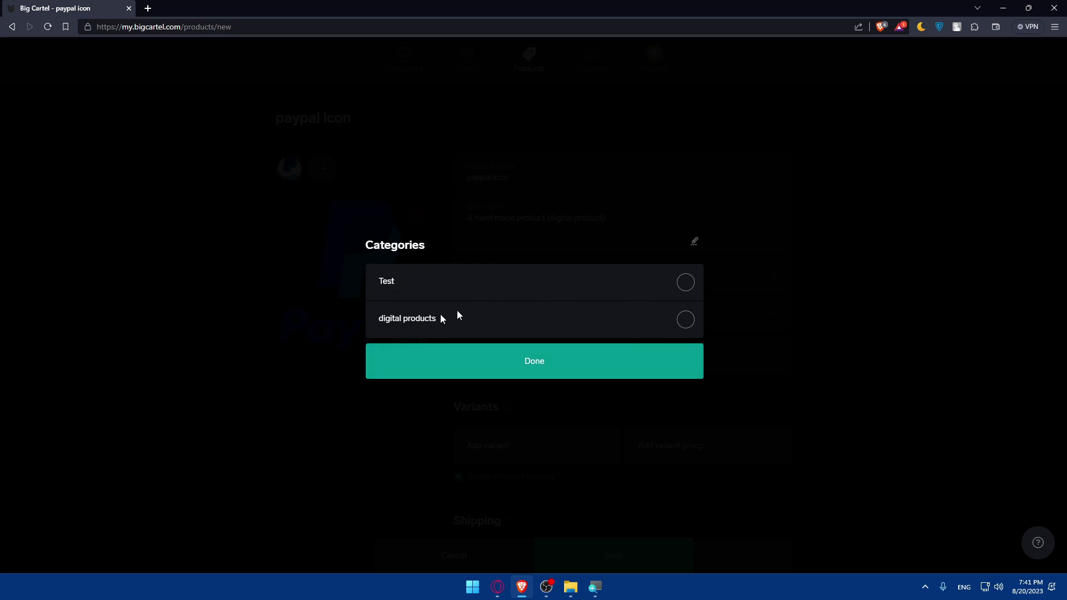
Step: Create a new category named TEST2 in the category manager
left_click(698, 243)
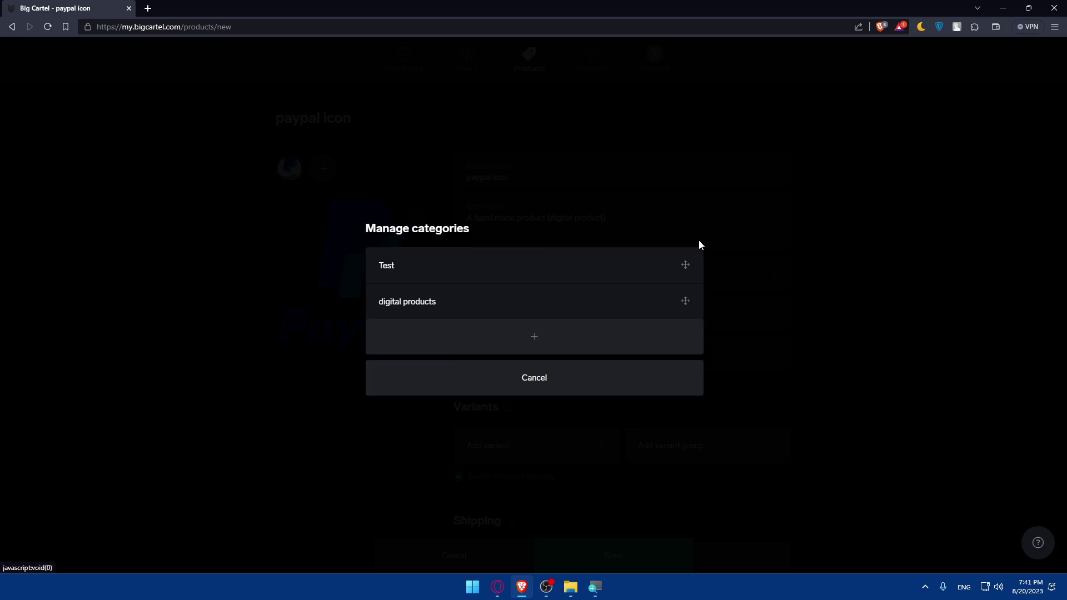
left_click(537, 350)
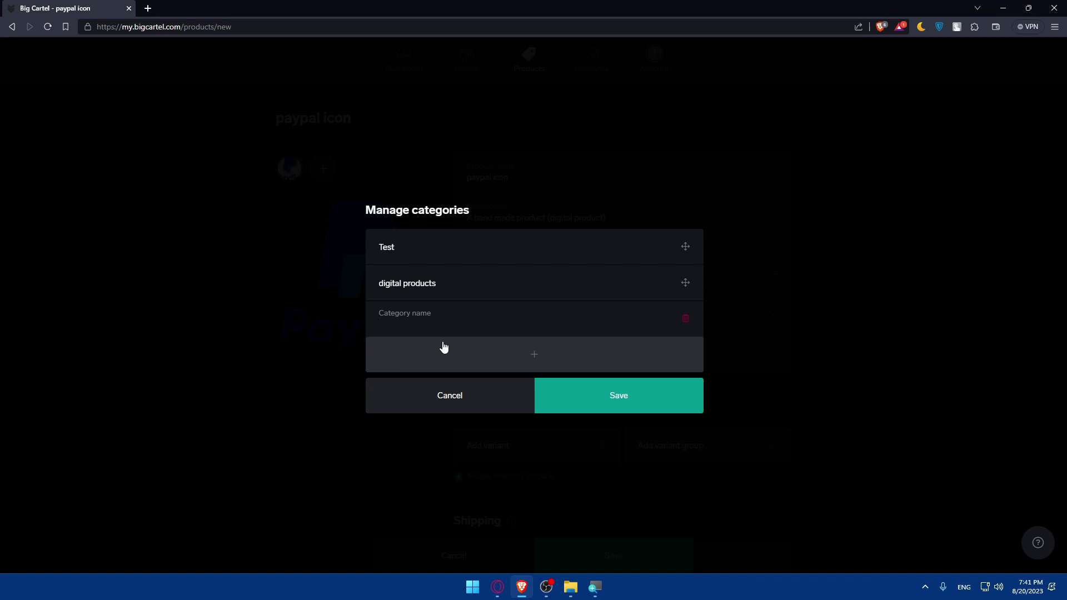
type("TEST2")
left_click(566, 392)
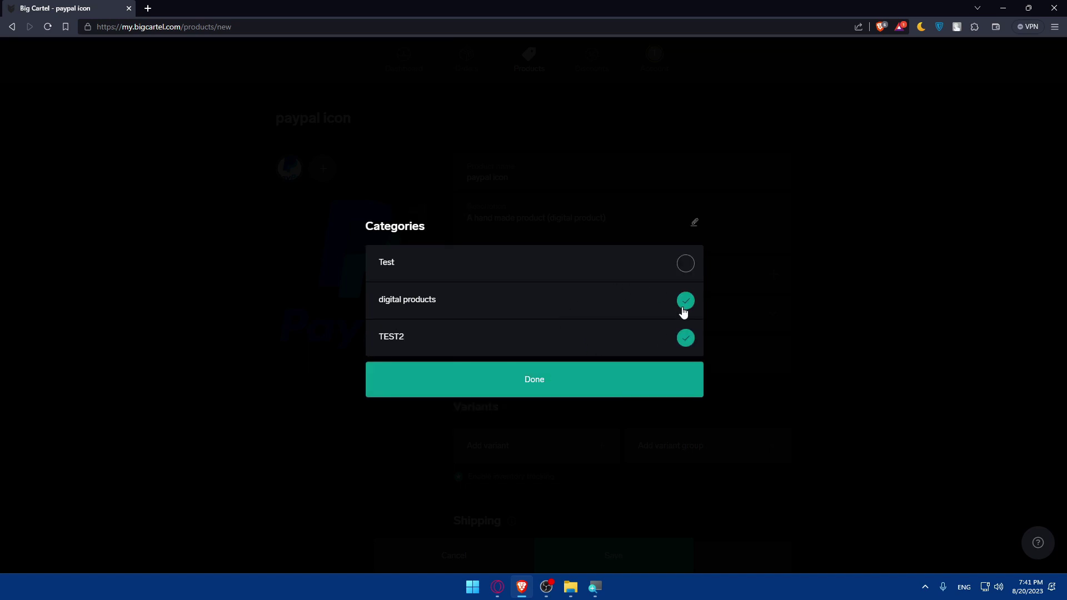
Step: Assign the Test and digital products categories to the product
left_click(687, 305)
left_click(686, 264)
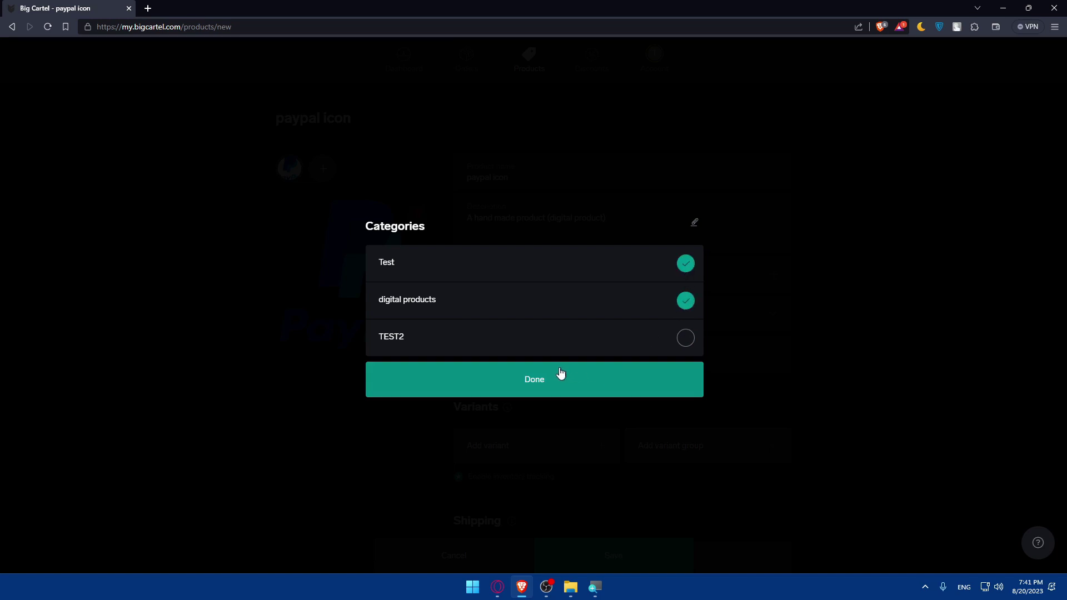
left_click(560, 377)
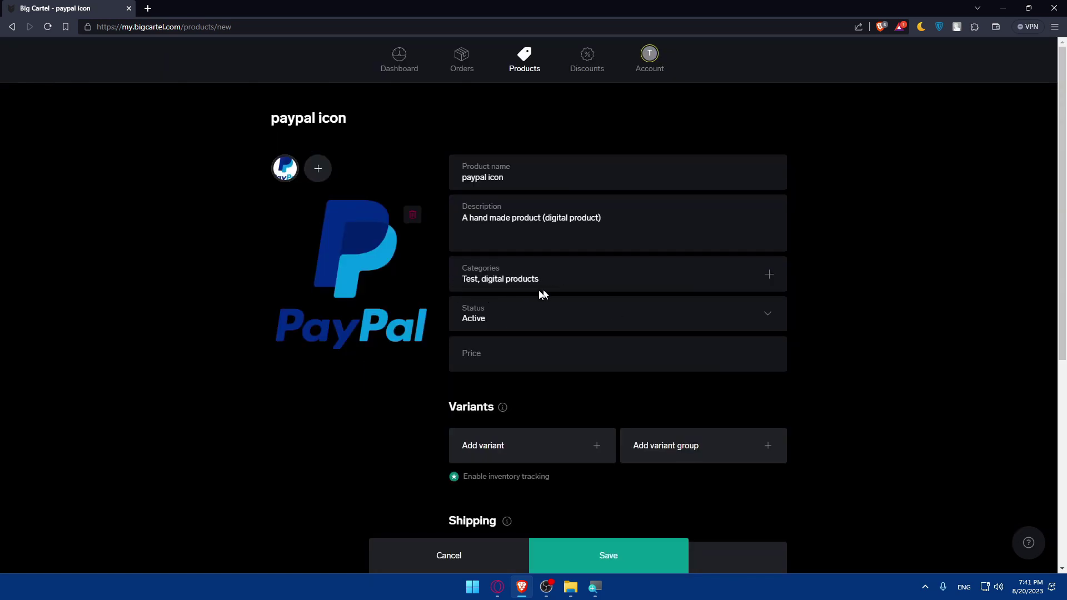
Step: Keep the status Active and set the price to $50.00
left_click(507, 319)
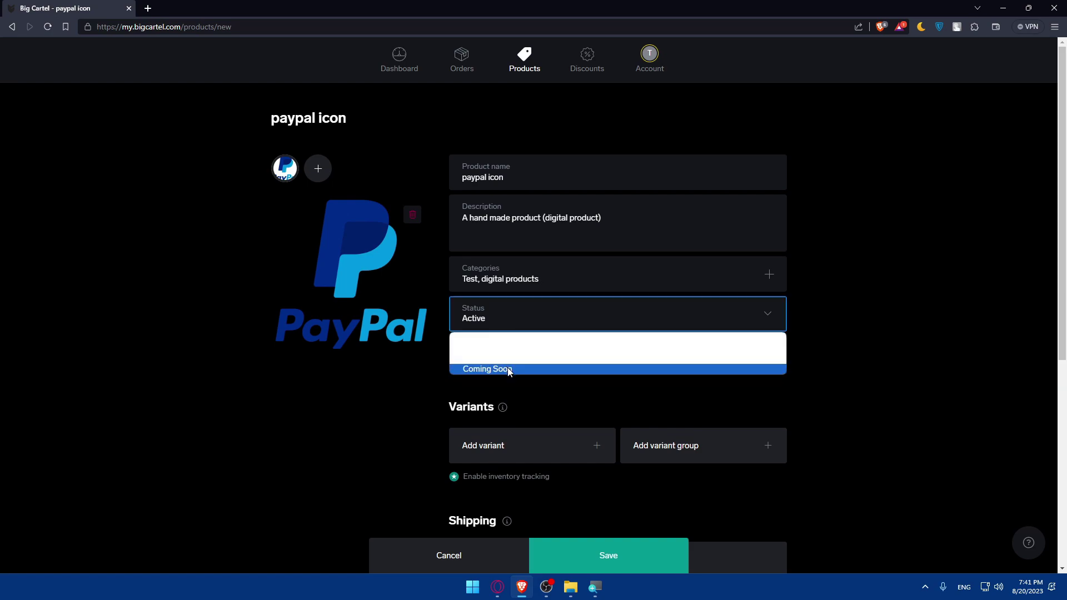
left_click(485, 339)
left_click(484, 359)
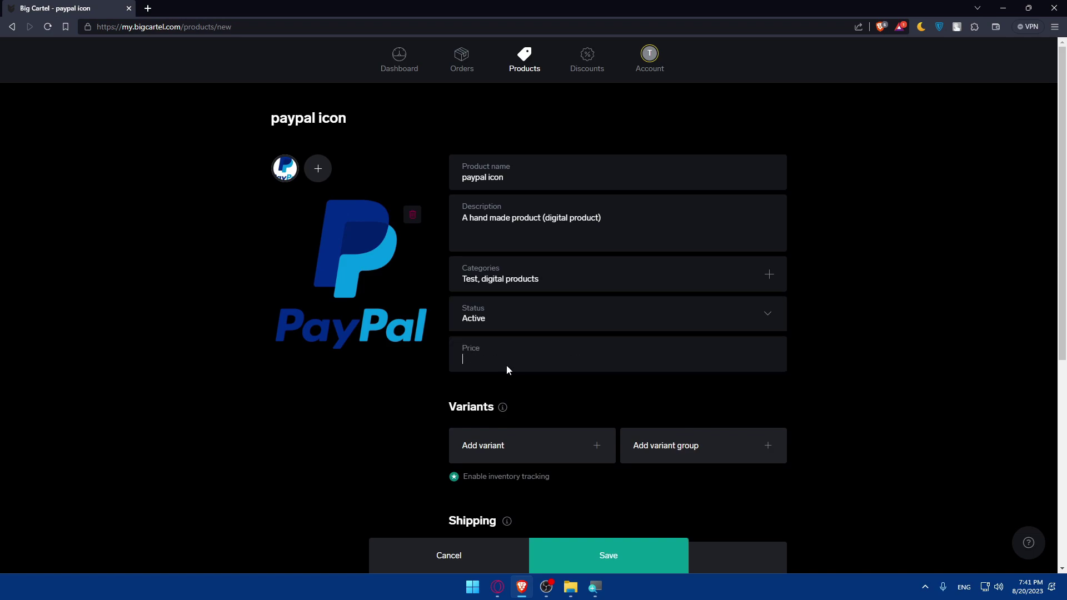
type("510")
key("BackSpace")
key("BackSpace")
type("0")
scroll(524, 259, "down", 2)
Step: Add and delete a variant row, then open and close the variant groups overview
left_click(581, 350)
left_click(517, 346)
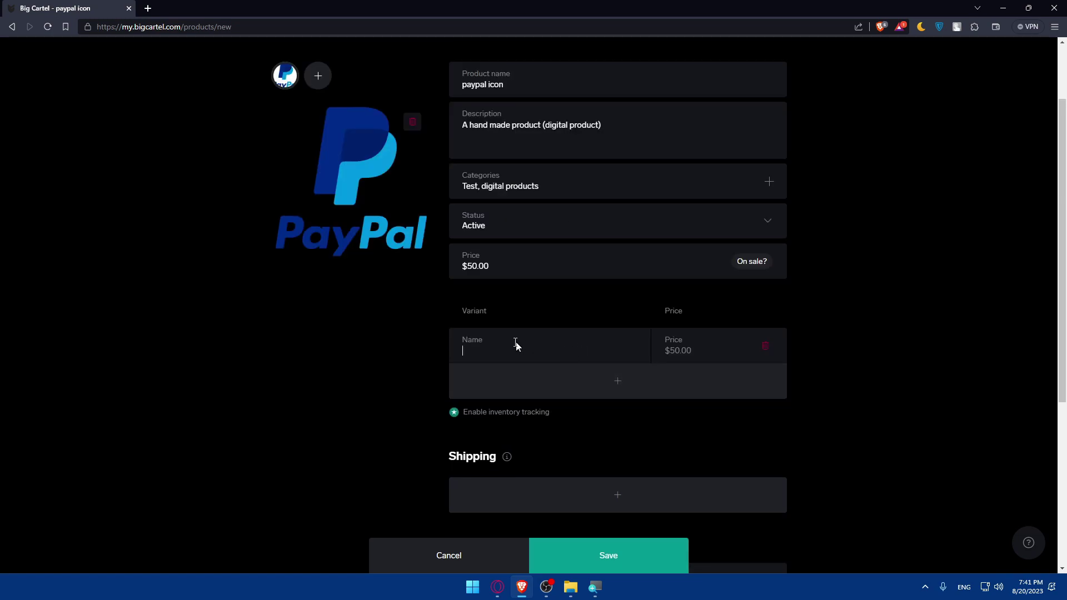
left_click(770, 349)
left_click(690, 362)
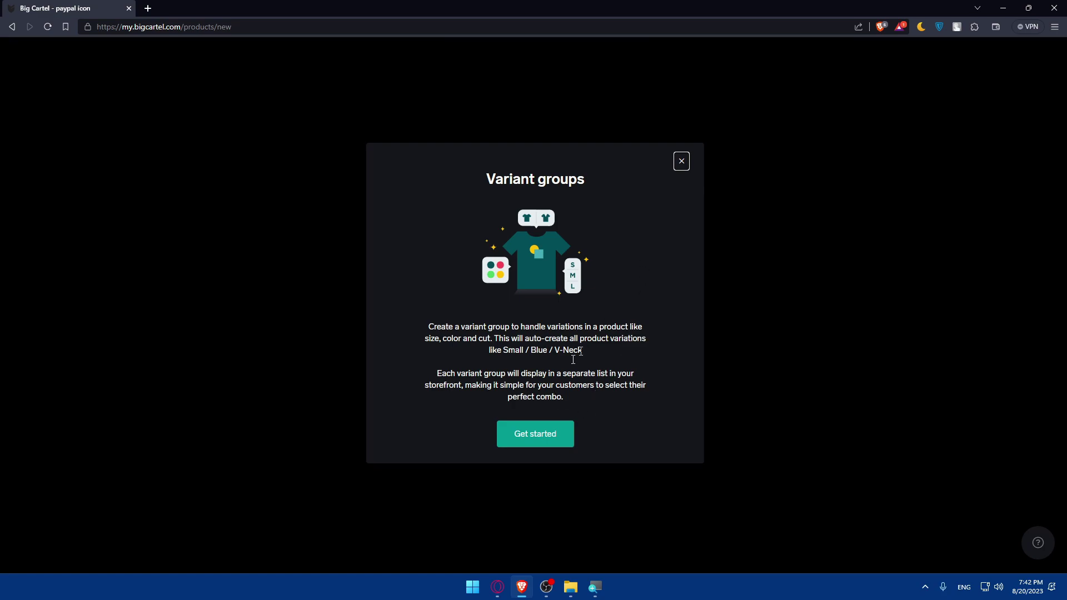
left_click(678, 180)
left_click(683, 161)
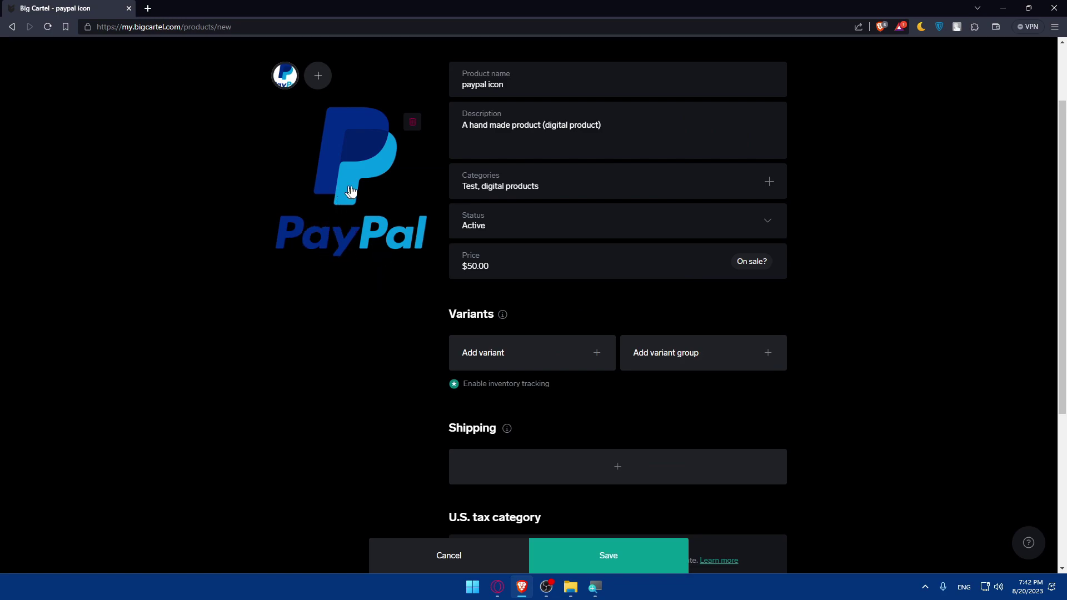
Step: Add a shipping rate row and edit its sold-alone and with-other-items prices
scroll(494, 269, "down", 2)
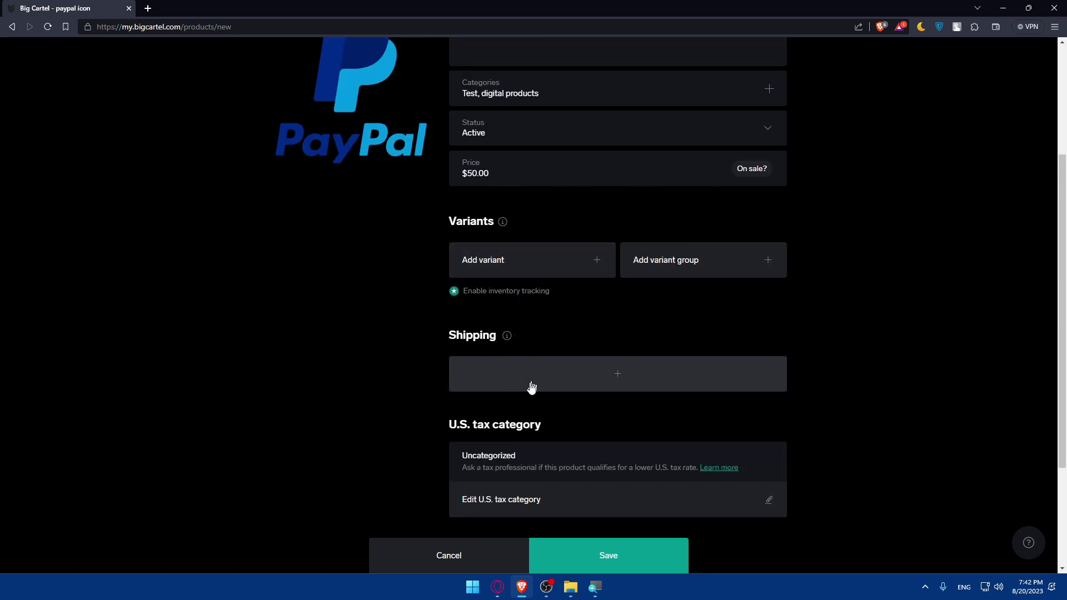
scroll(600, 241, "down", 3)
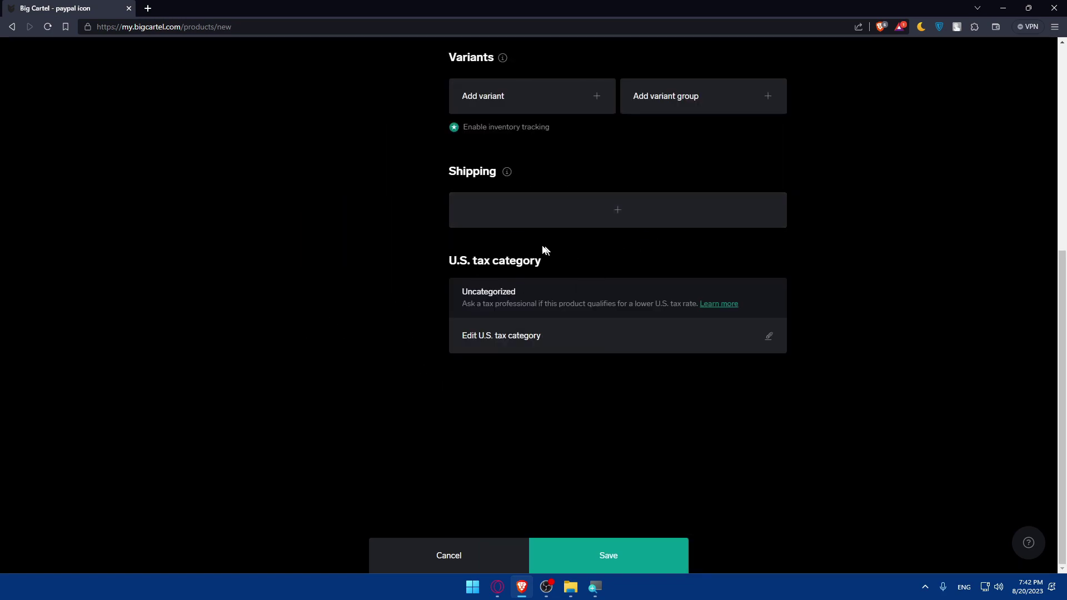
left_click(497, 214)
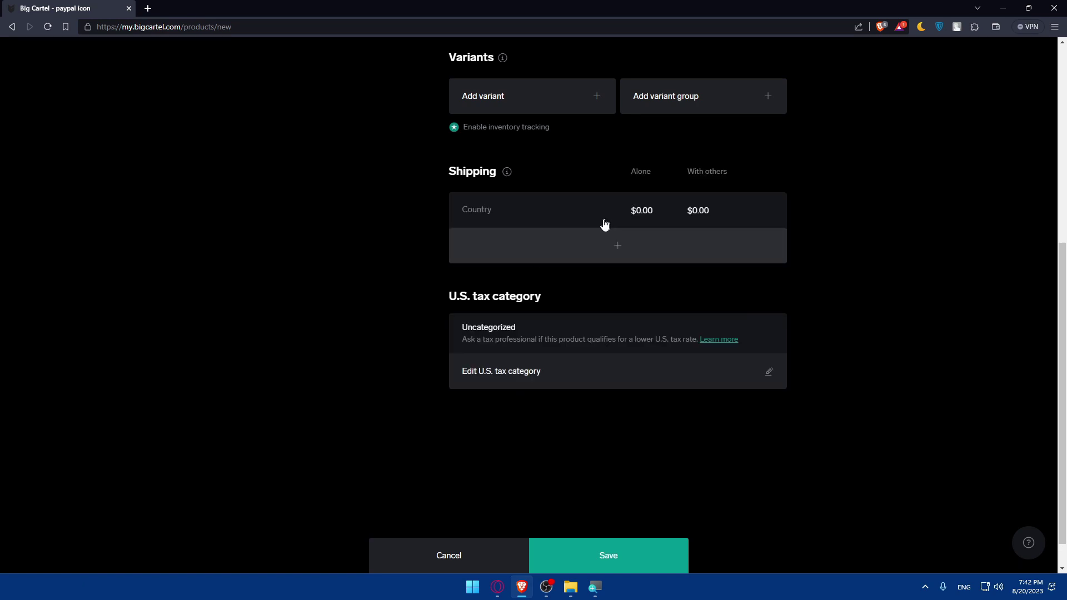
left_click(502, 214)
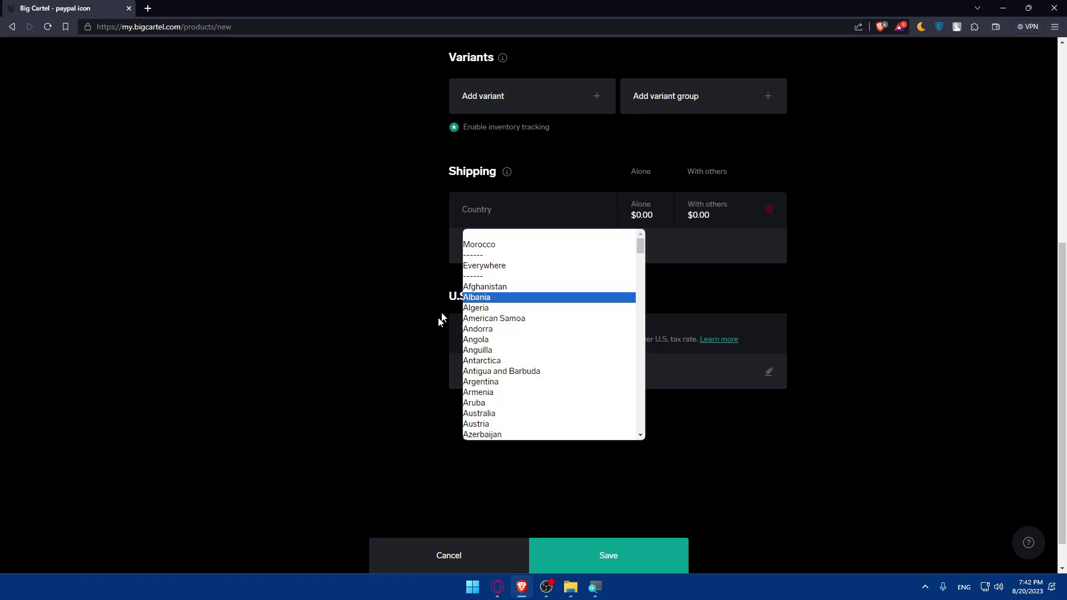
left_click(346, 269)
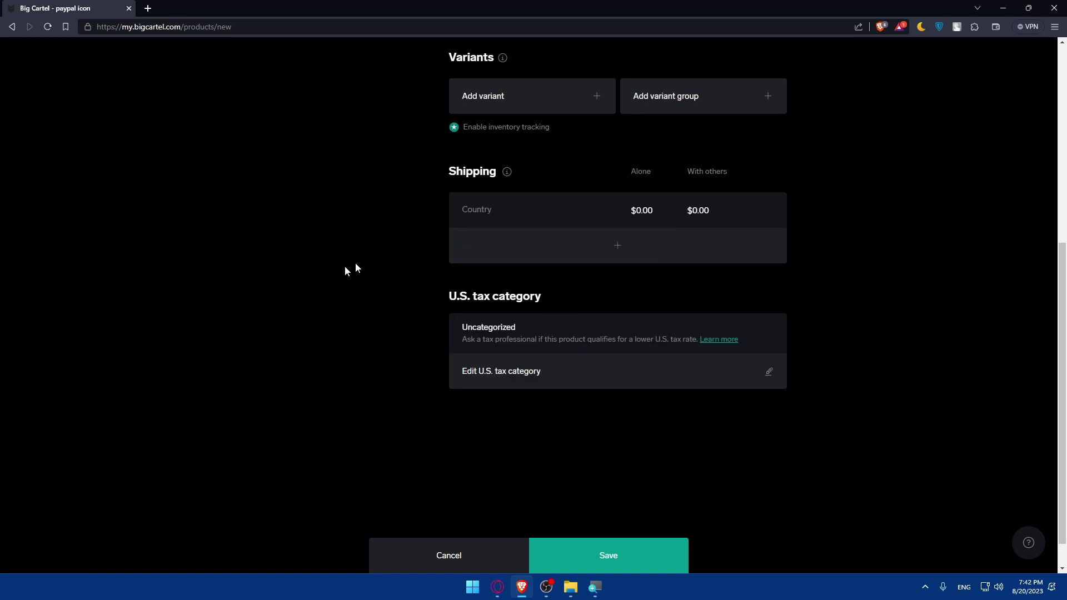
left_click(653, 214)
left_click_drag(654, 214, 602, 210)
left_click(719, 215)
double_click(723, 214)
left_click(348, 216)
Step: Delete the shipping country row so the product has no shipping rates
scroll(348, 215, "up", 5)
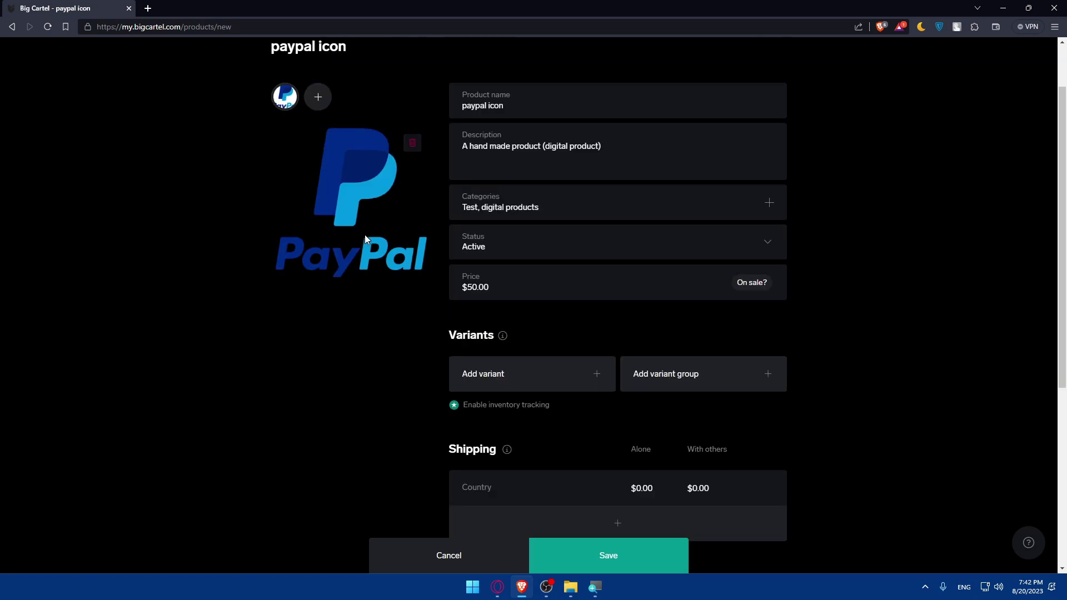
scroll(778, 425, "down", 3)
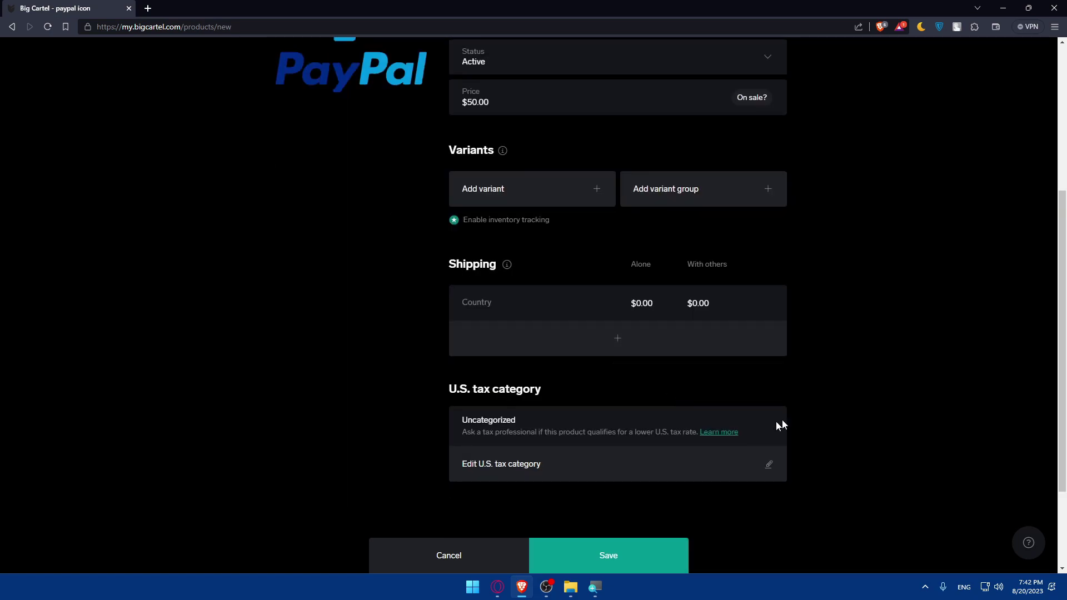
left_click(564, 314)
left_click(751, 305)
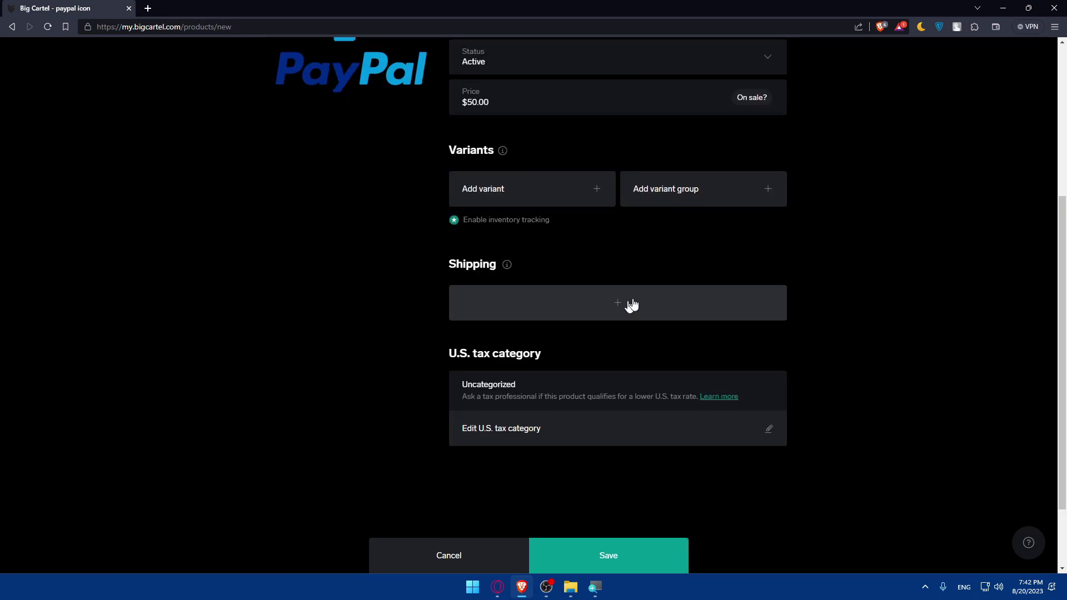
scroll(608, 310, "down", 2)
left_click_drag(539, 273, 441, 267)
left_click(325, 272)
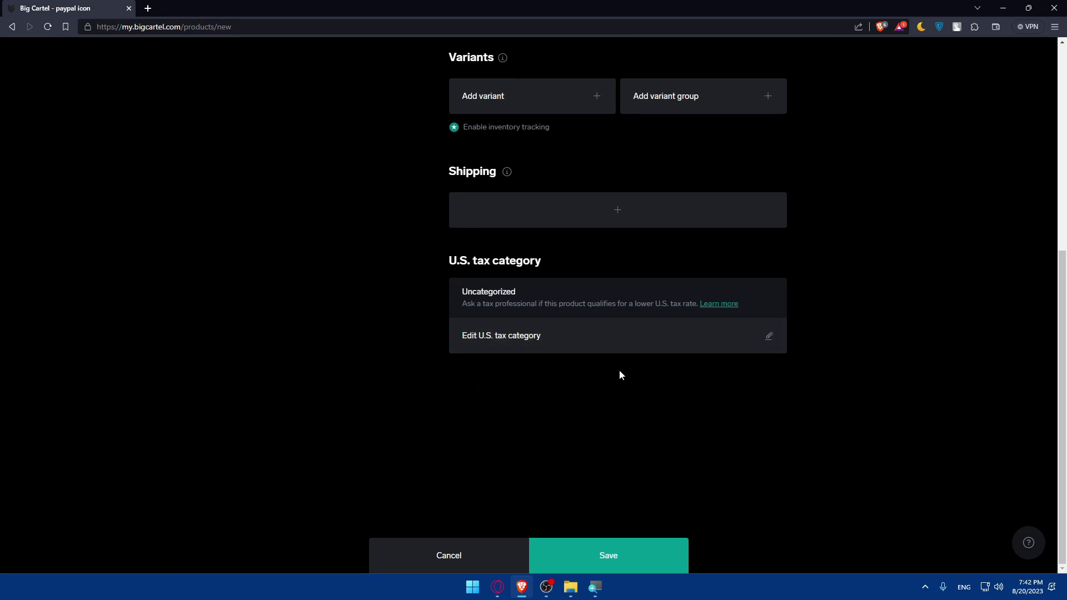
left_click(595, 335)
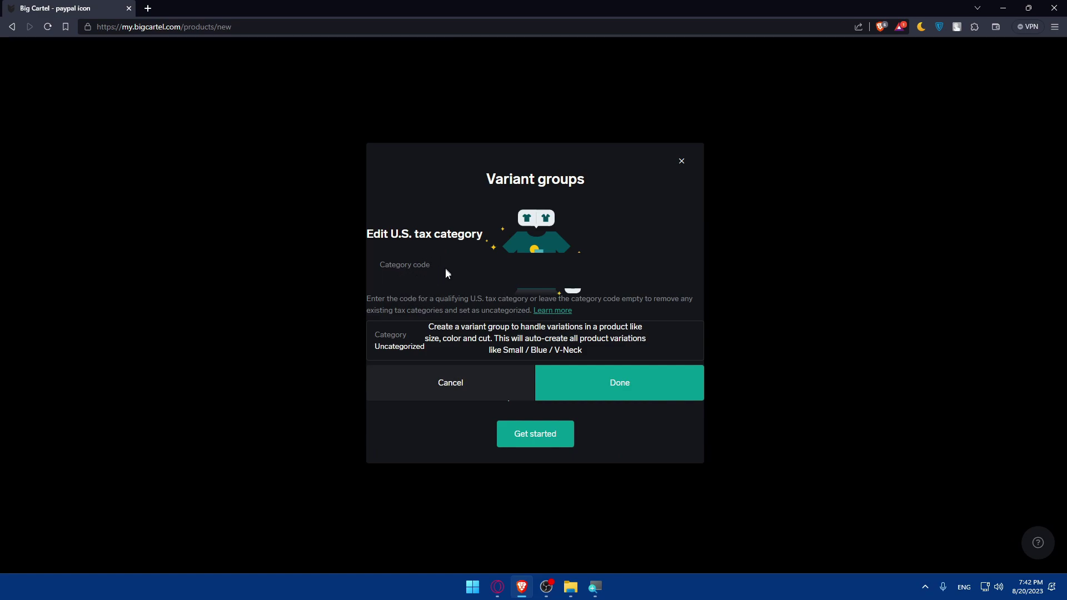
Step: Cancel the U.S. tax category change, keeping the product Uncategorized
left_click(473, 268)
type("--")
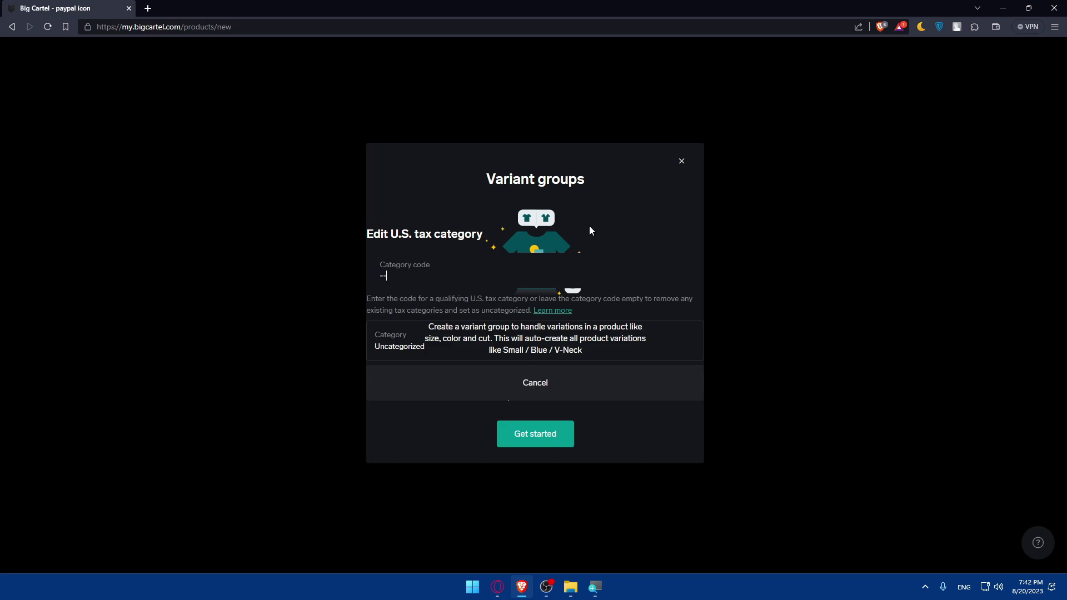
key("BackSpace")
key("BackSpace")
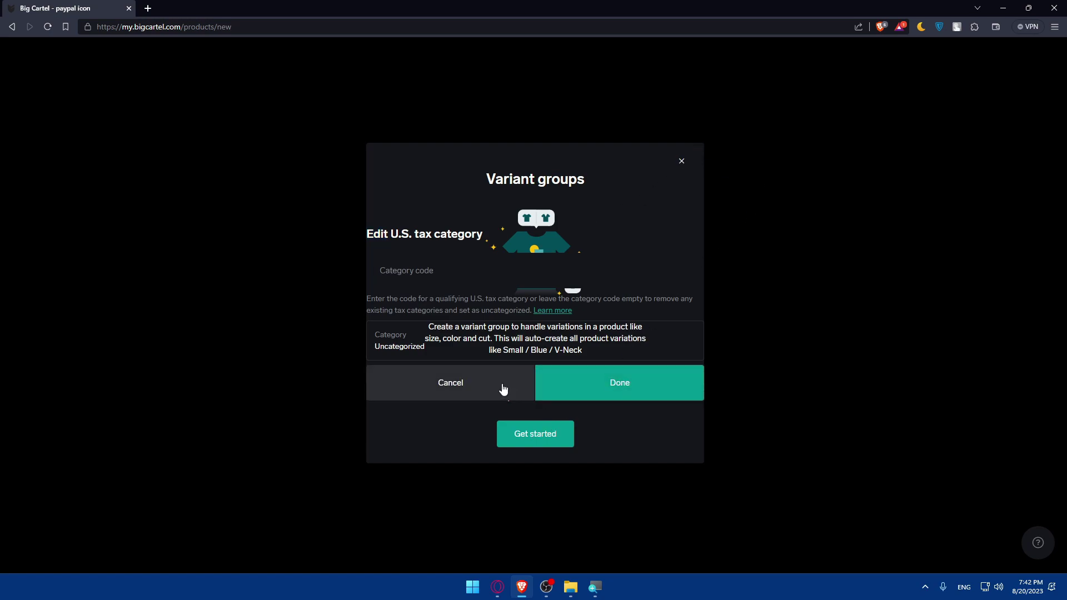
left_click(501, 388)
left_click(681, 162)
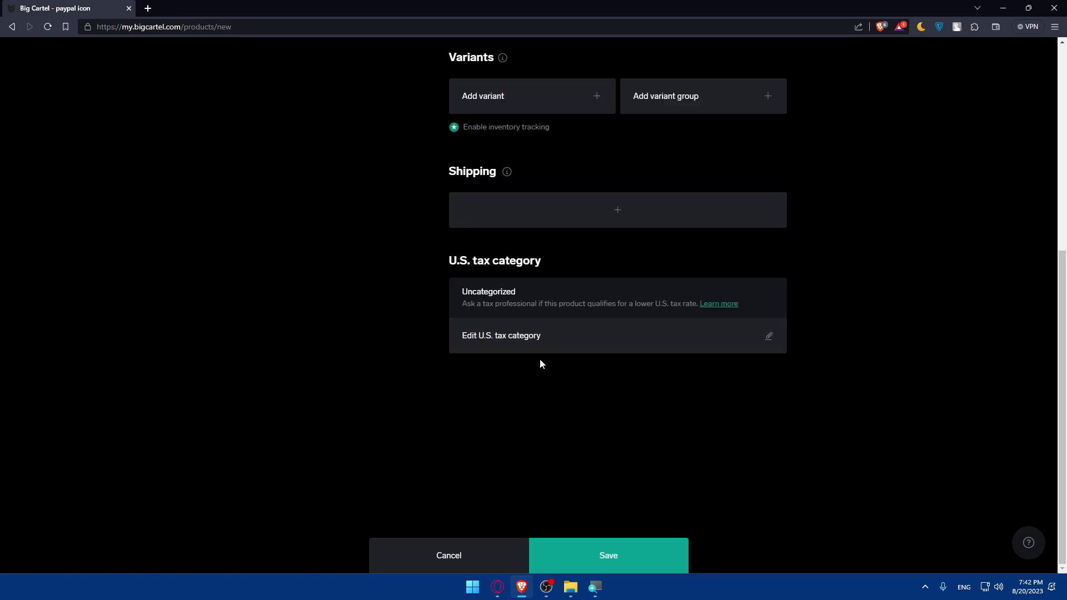
Step: Glance at the U.S. tax categories help article, then save the paypal icon product
left_click_drag(462, 304, 635, 314)
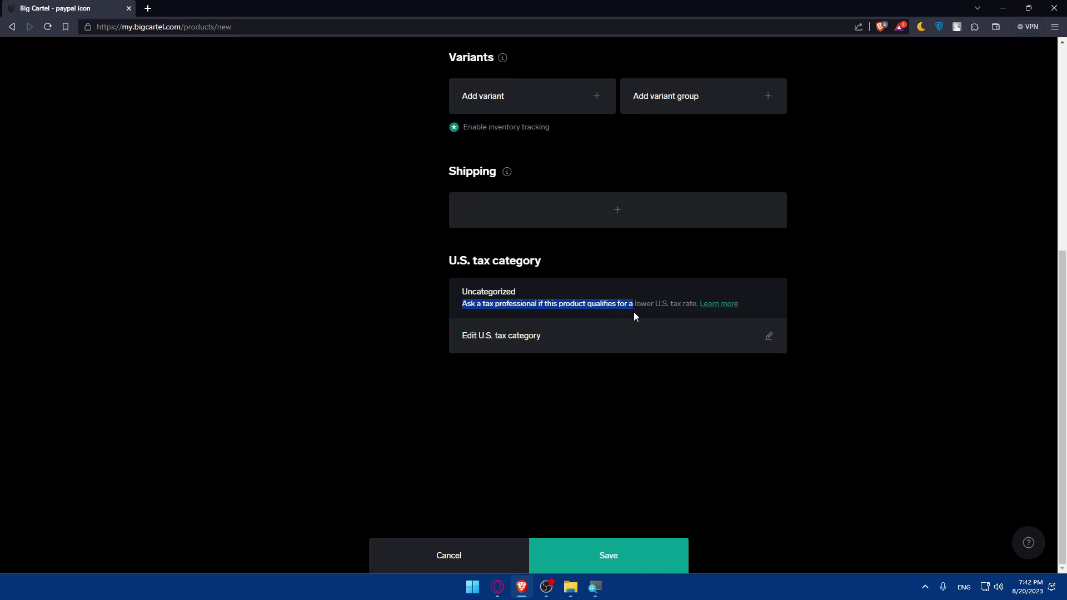
left_click(712, 310)
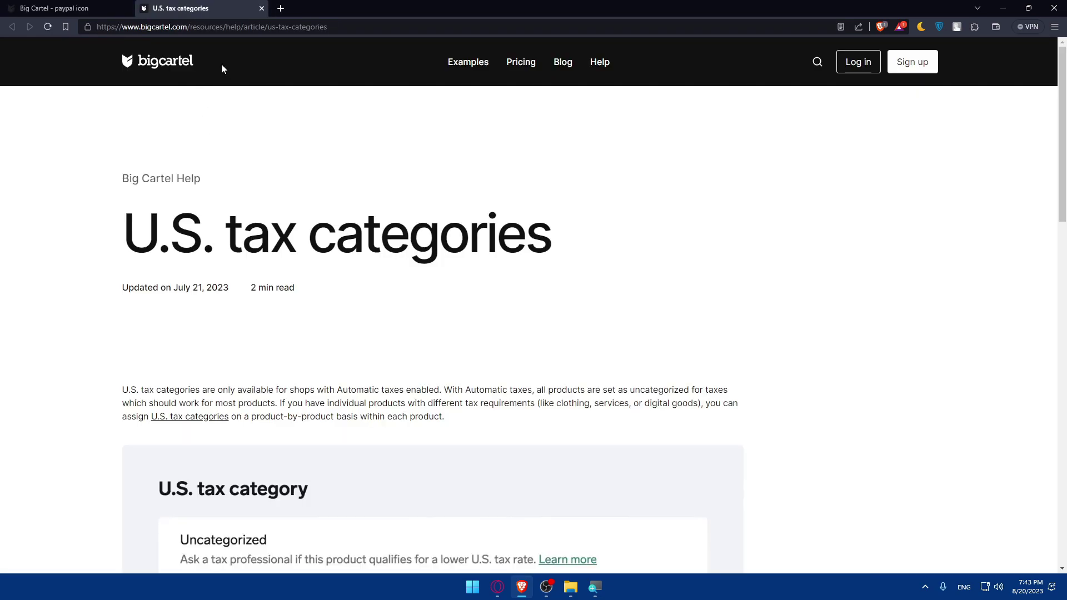
left_click(261, 9)
left_click(593, 567)
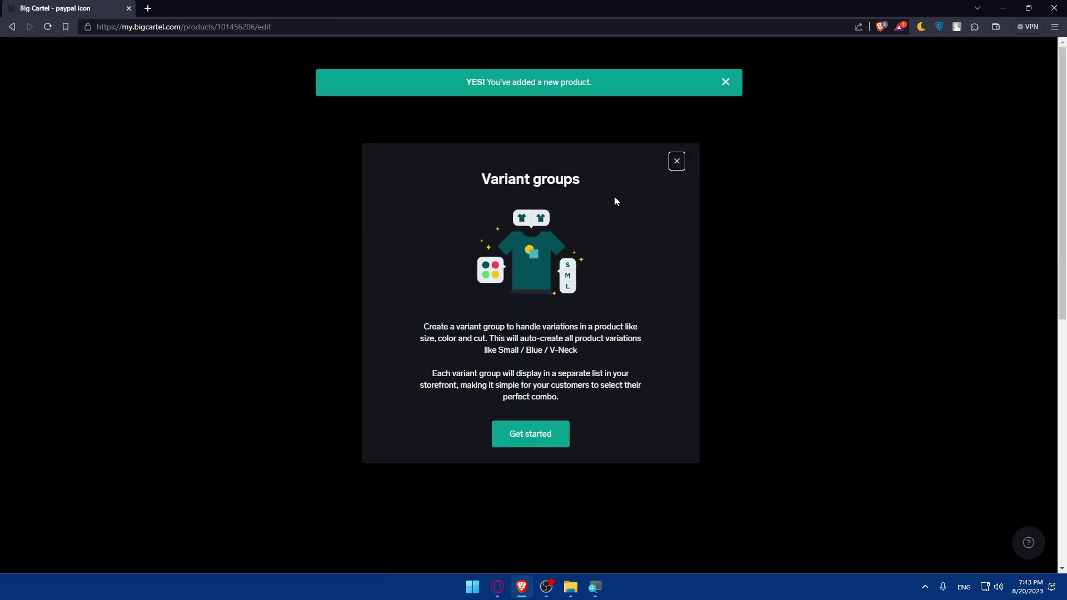
left_click(677, 161)
left_click(650, 55)
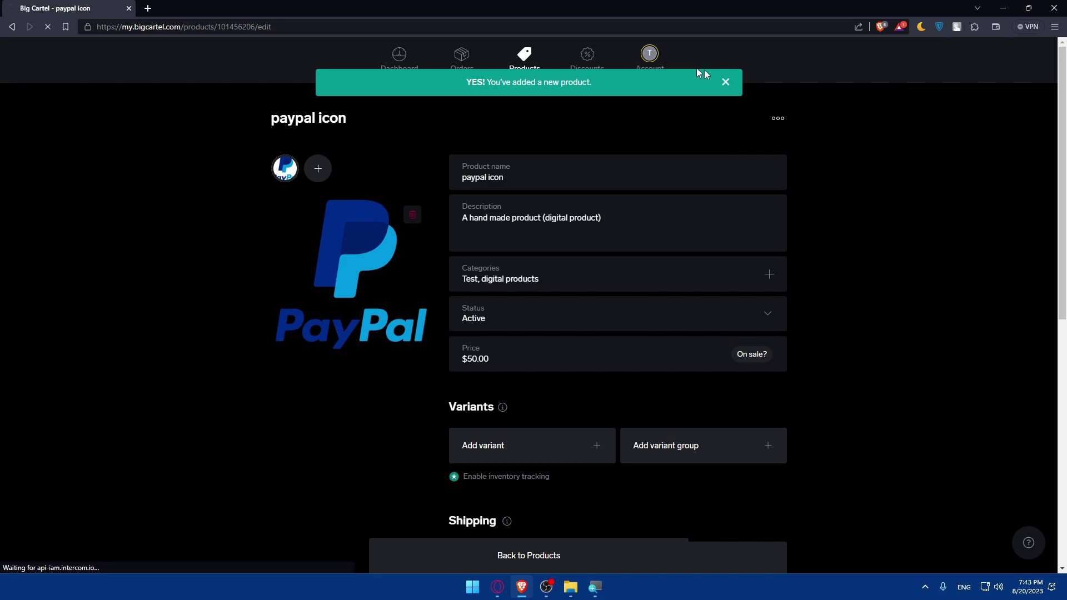
left_click(637, 417)
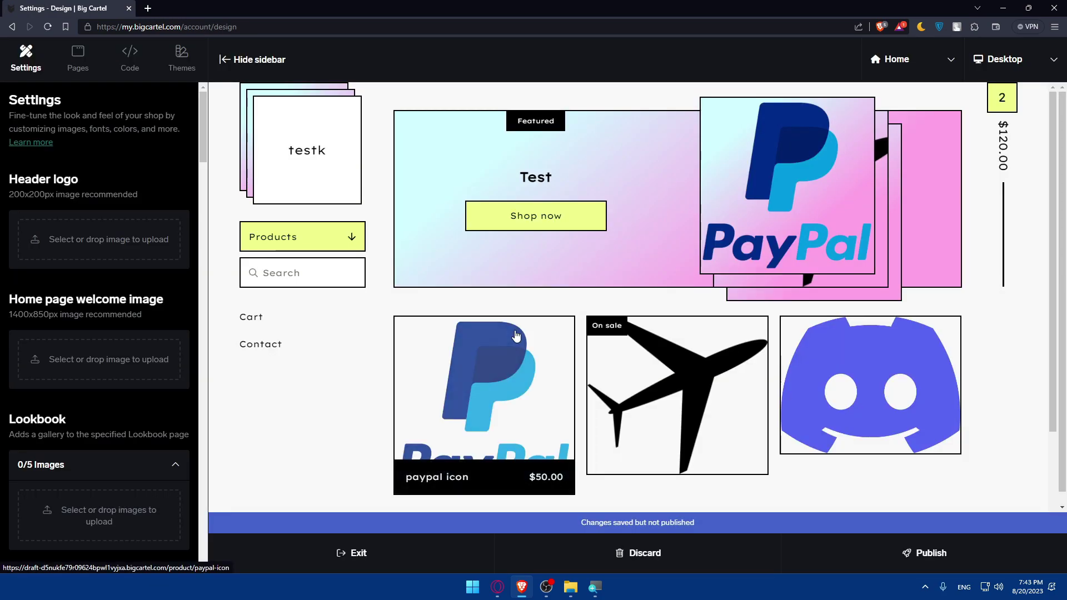
left_click(11, 27)
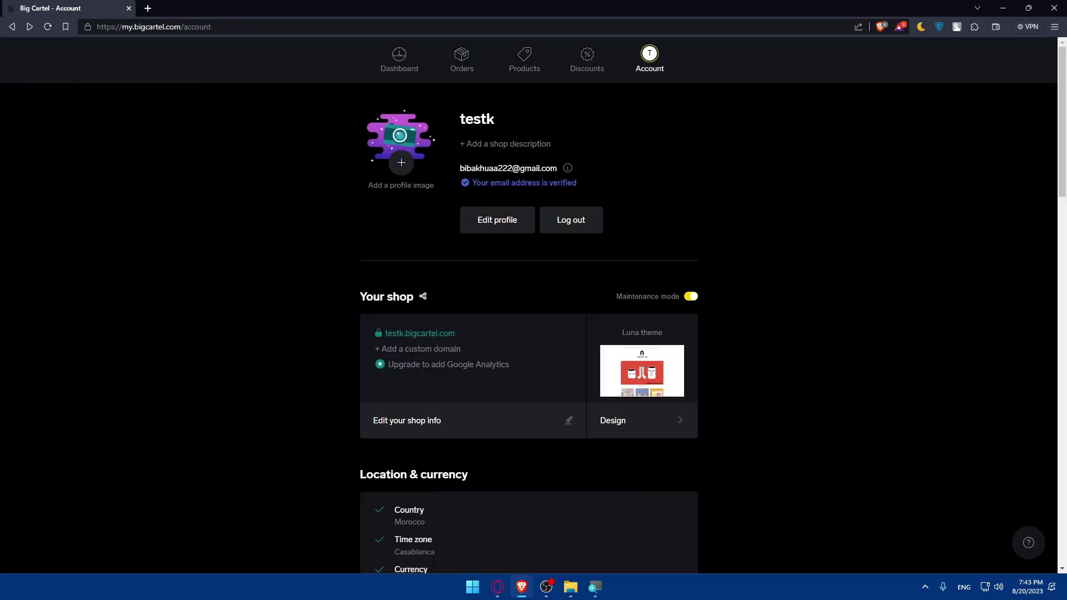